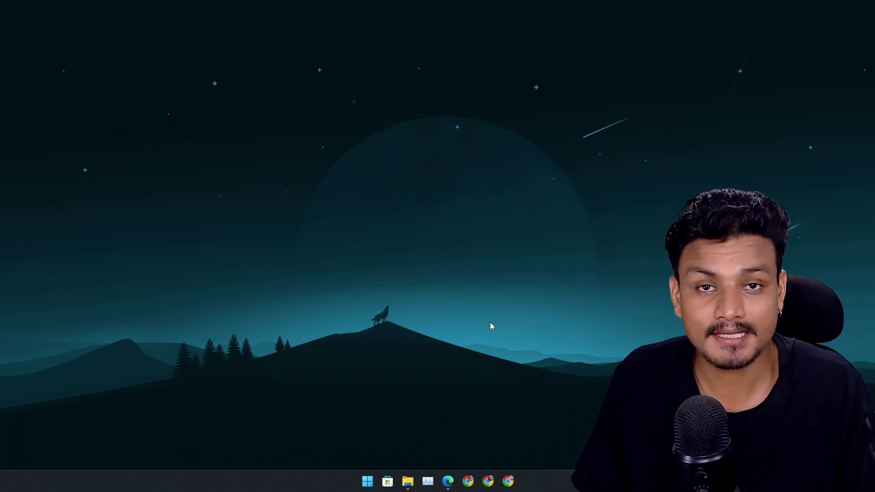
# Step: Bring up the File Explorer window that shows Downloads and go to This PC
pyautogui.click(409, 481)
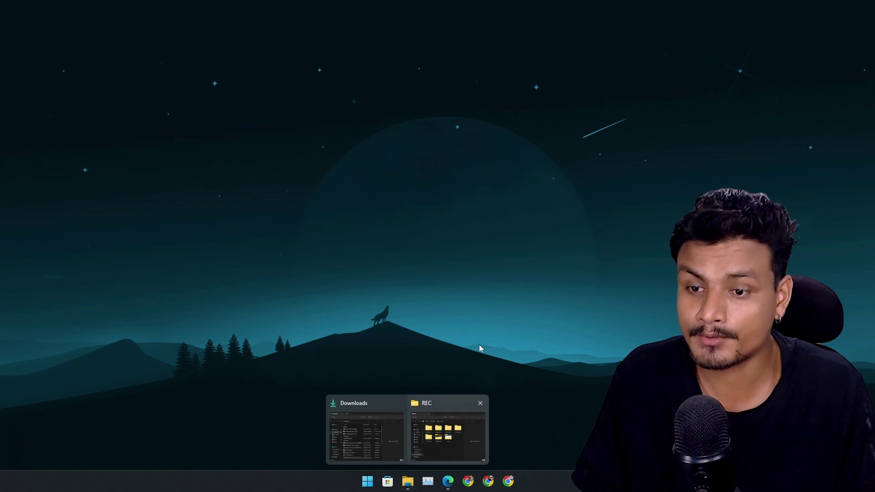
pyautogui.click(375, 429)
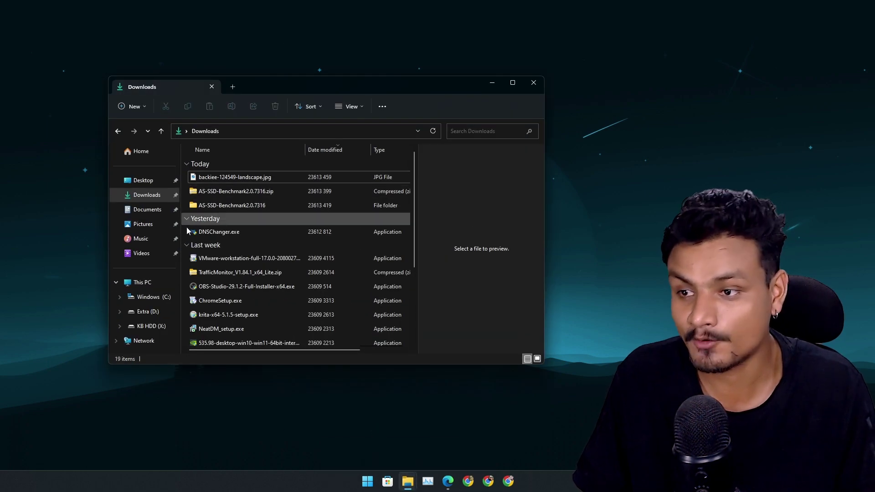
pyautogui.click(151, 296)
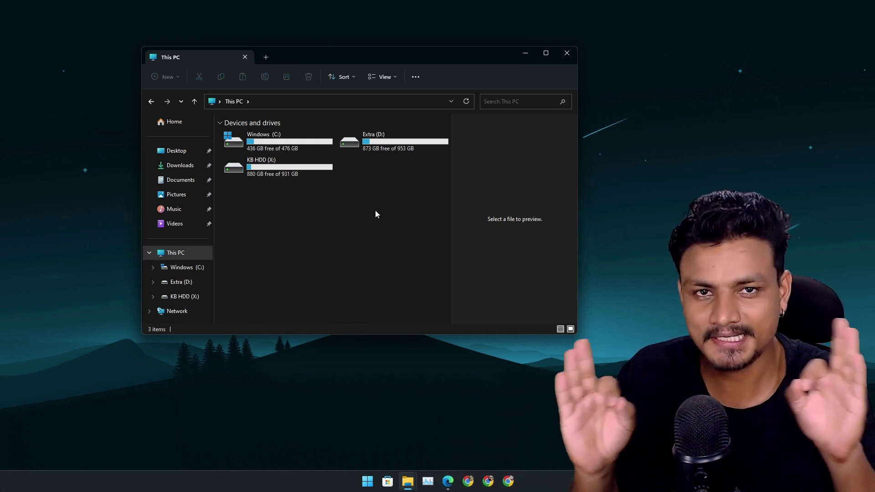
# Step: Examine the listed drives, comparing the free space and total size of Windows (C:) and Extra (D:)
pyautogui.moveTo(405, 183); pyautogui.dragTo(252, 140)
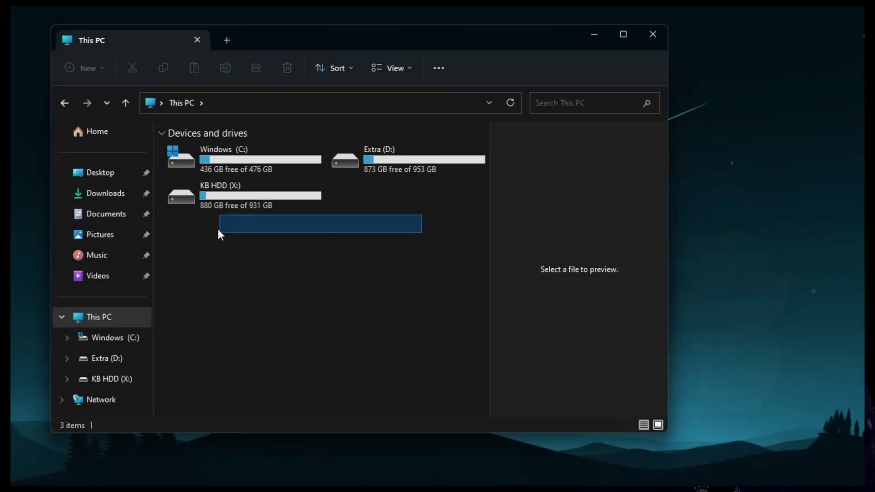
pyautogui.click(390, 282)
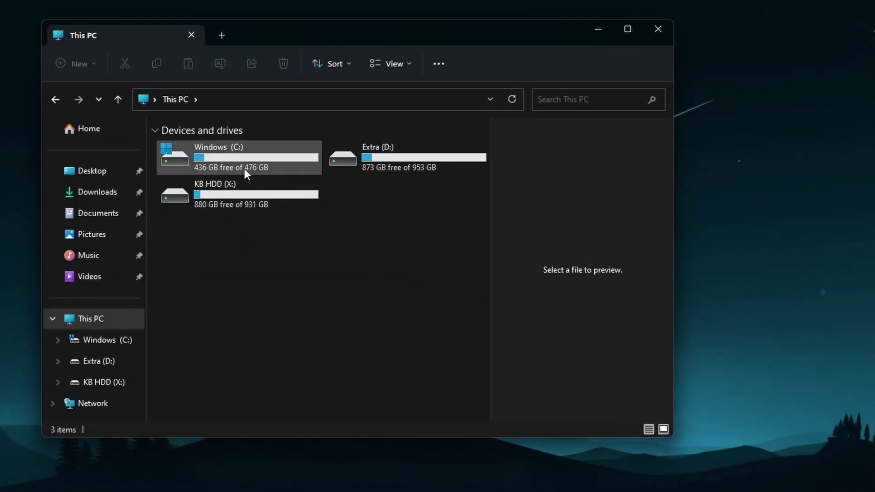
pyautogui.moveTo(241, 165)
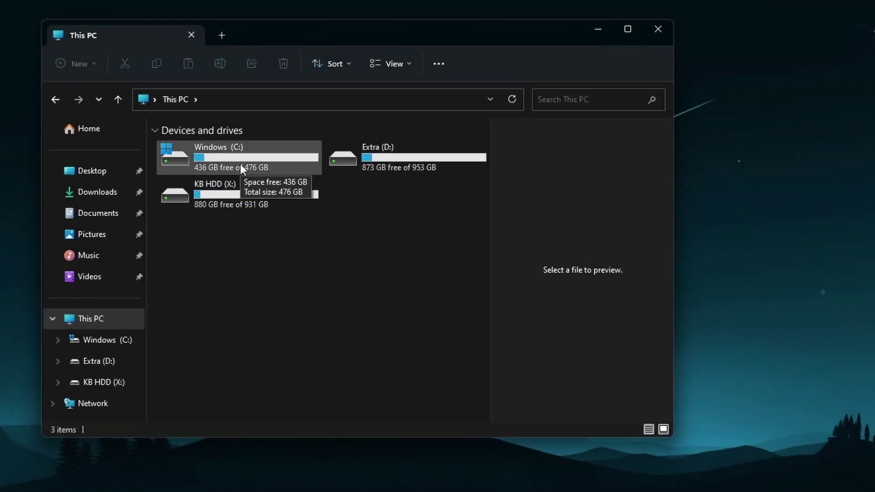
pyautogui.click(268, 169)
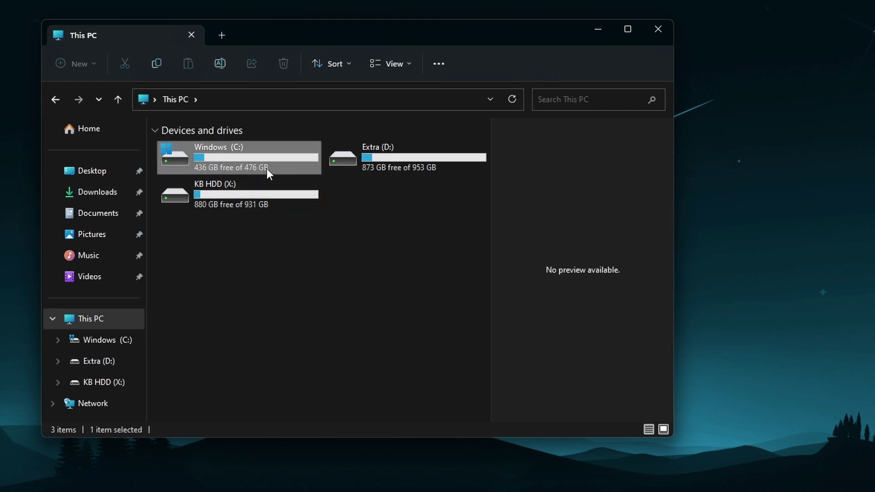
pyautogui.moveTo(252, 168)
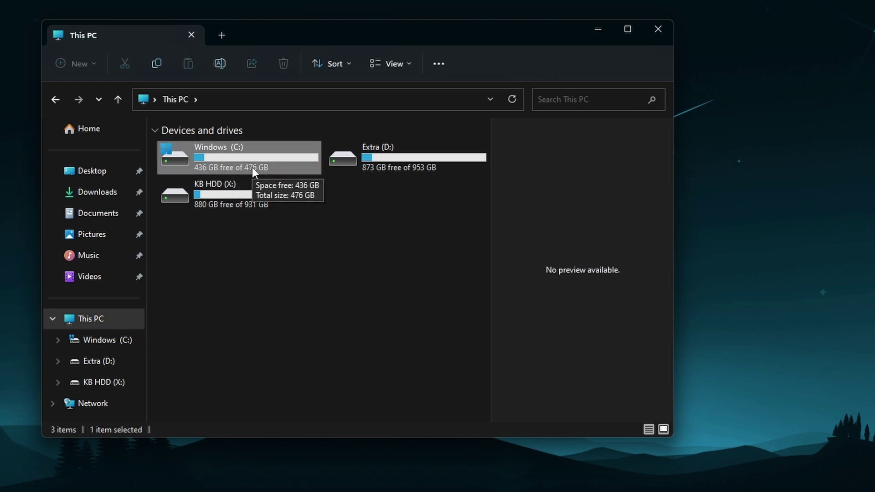
pyautogui.click(323, 169)
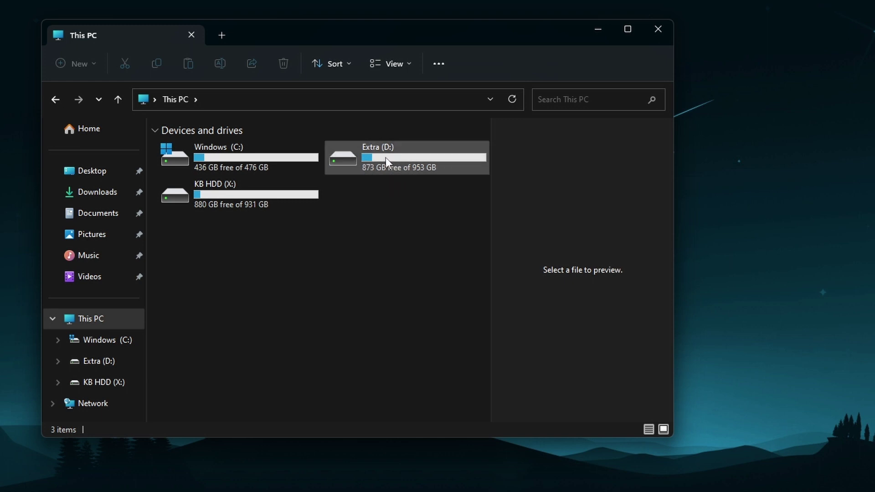
pyautogui.moveTo(407, 171)
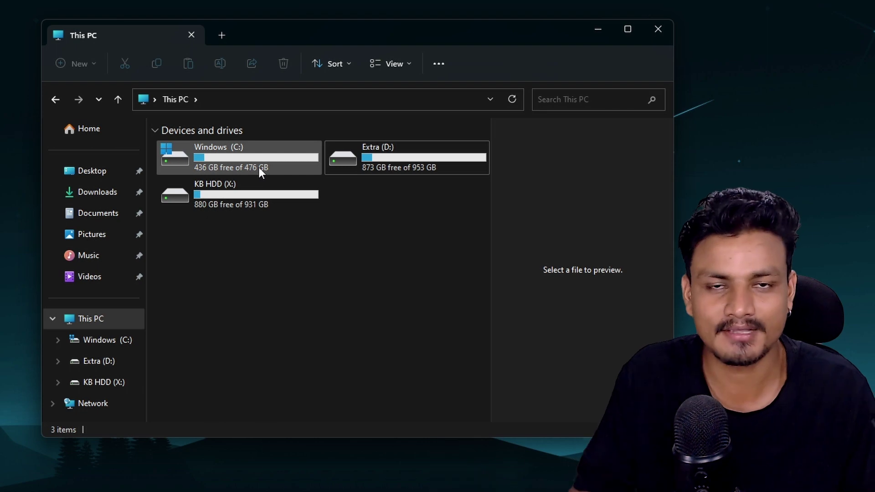
pyautogui.moveTo(259, 168)
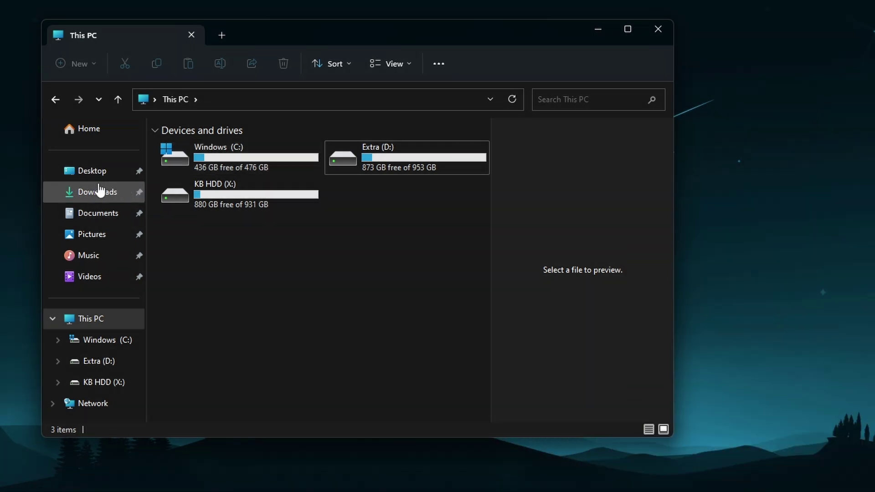
# Step: Look through the Downloads folder and check its storage location in the folder's properties
pyautogui.click(101, 195)
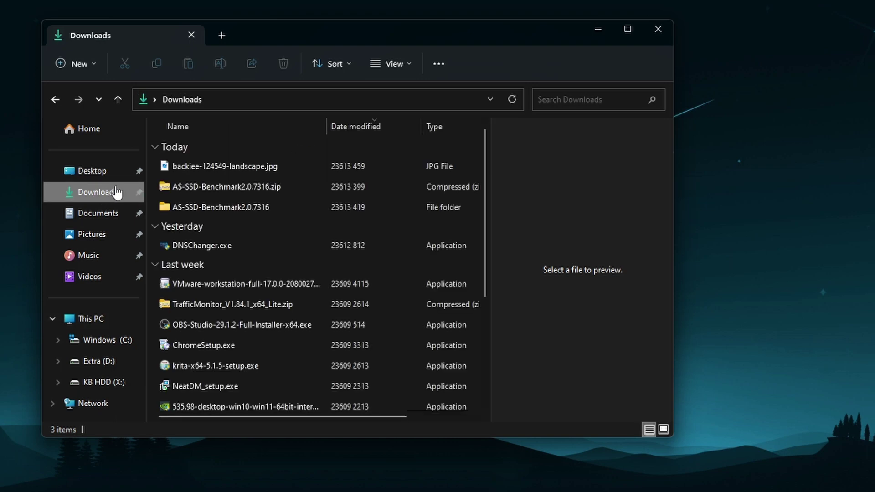
pyautogui.scroll(-3, 275, 319)
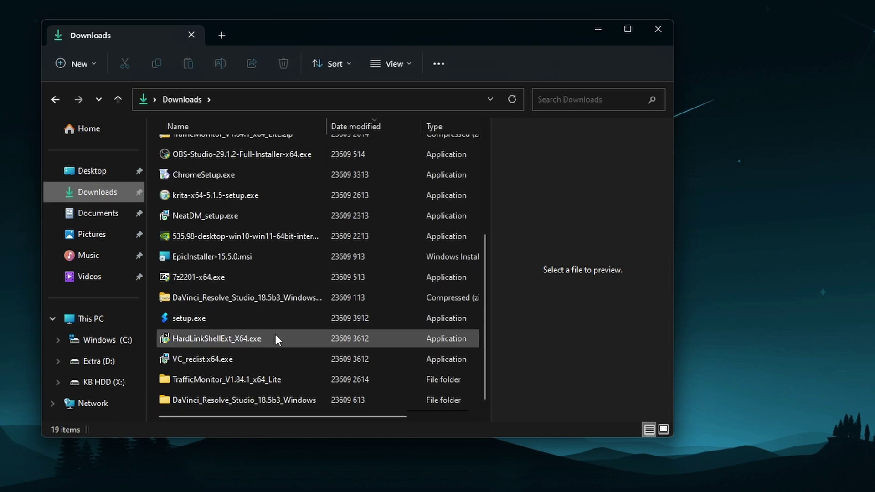
pyautogui.scroll(3, 275, 334)
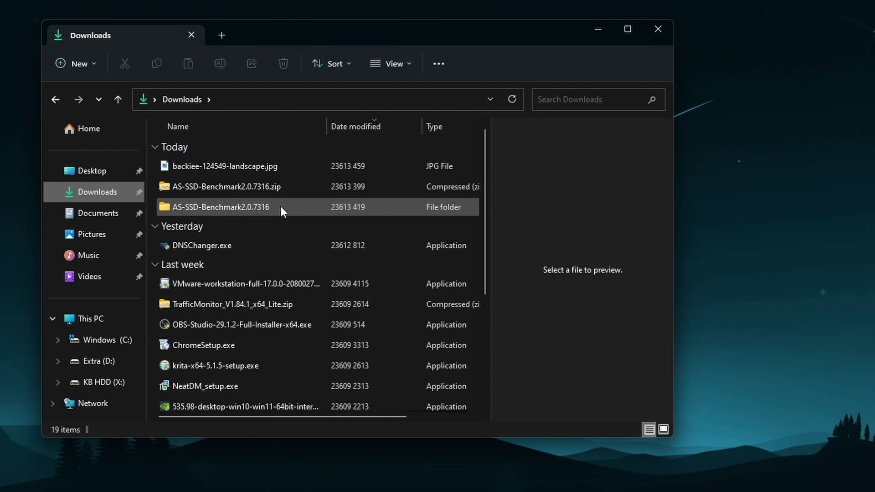
pyautogui.rightClick(110, 191)
pyautogui.click(176, 483)
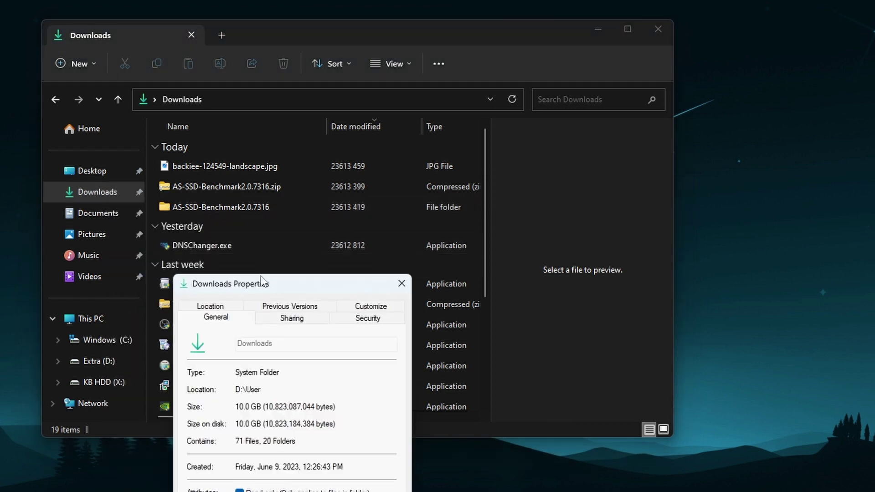
pyautogui.moveTo(261, 281); pyautogui.dragTo(237, 113)
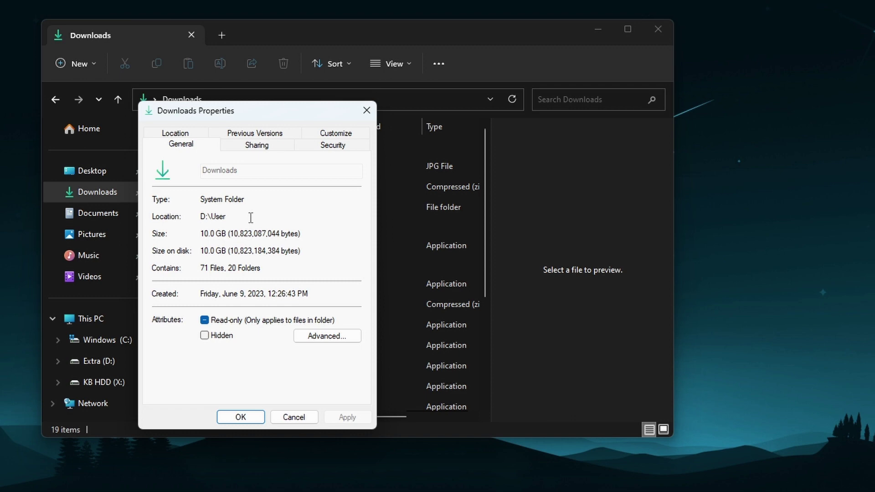
pyautogui.moveTo(242, 221); pyautogui.dragTo(201, 221)
pyautogui.click(367, 111)
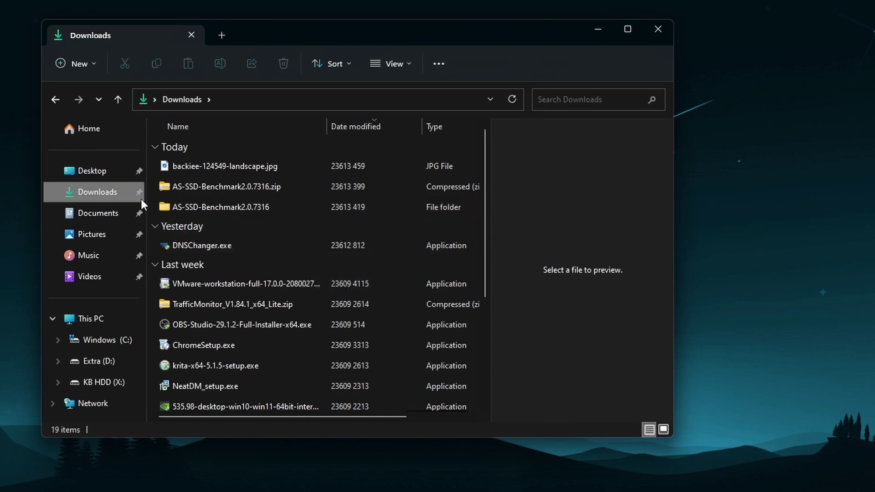
# Step: View the contents of the Documents and Desktop folders and return to Downloads
pyautogui.click(100, 213)
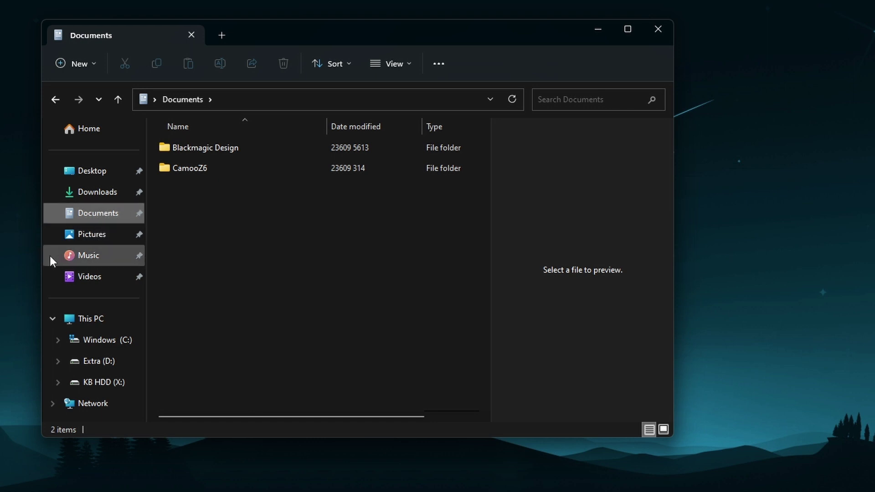
pyautogui.click(99, 173)
pyautogui.click(98, 193)
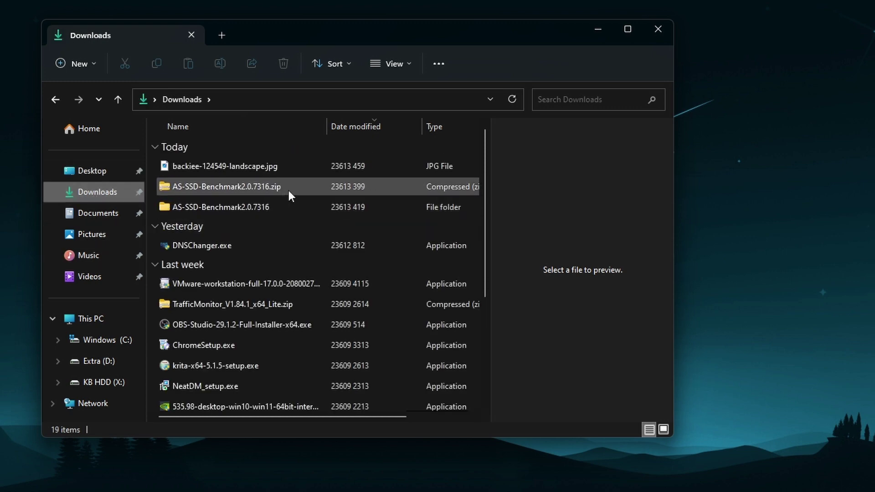
pyautogui.moveTo(289, 191)
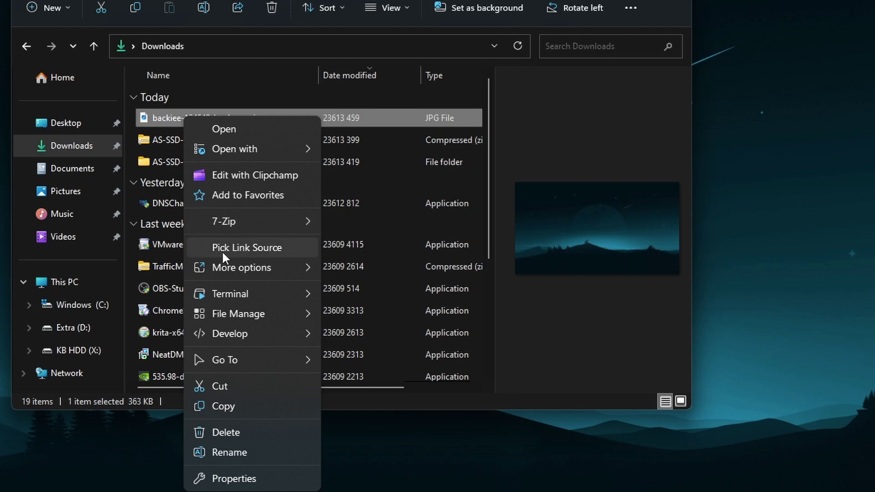
# Step: Pick backiee-124549-landscape.jpg as the link source and bring up the Drop As options in the Music folder
pyautogui.click(258, 247)
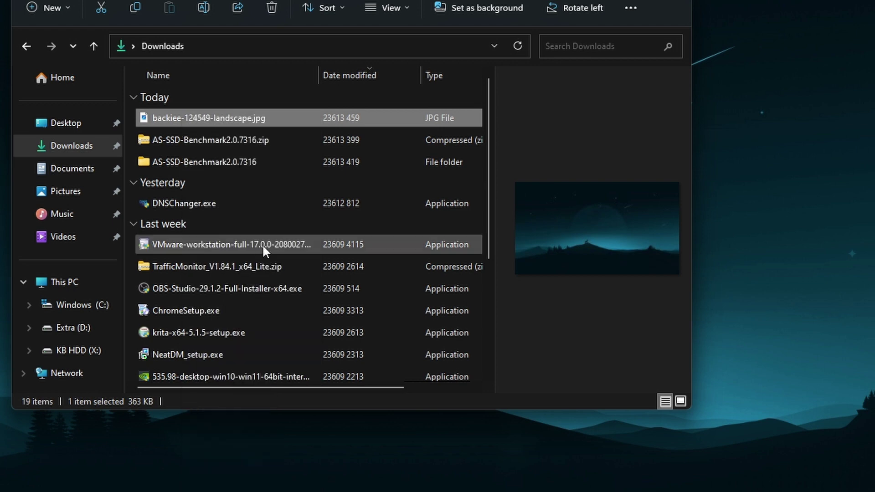
pyautogui.click(74, 223)
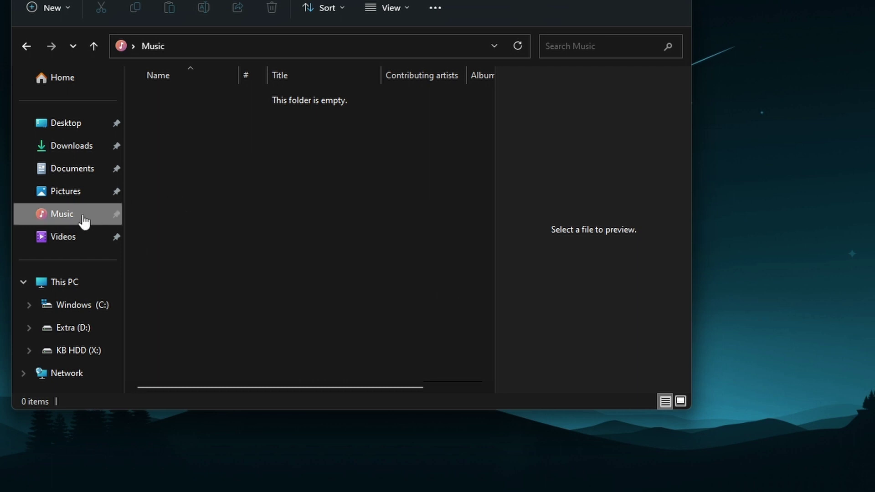
pyautogui.rightClick(219, 191)
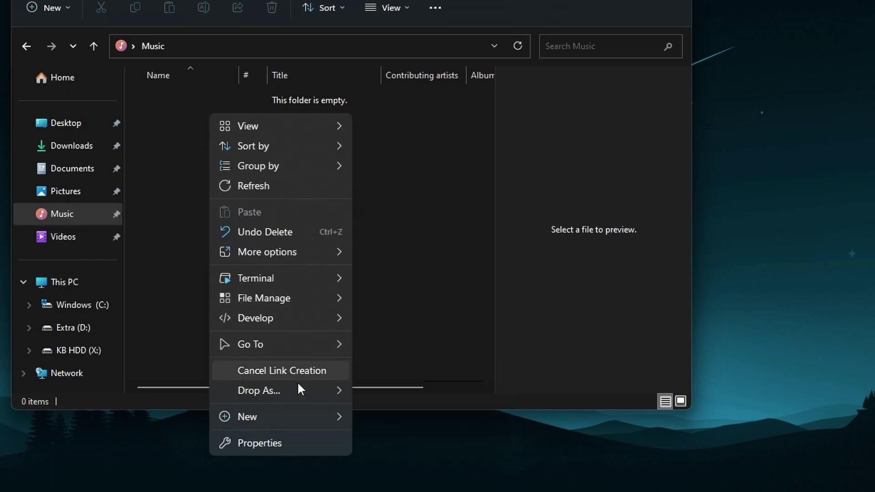
pyautogui.moveTo(307, 392)
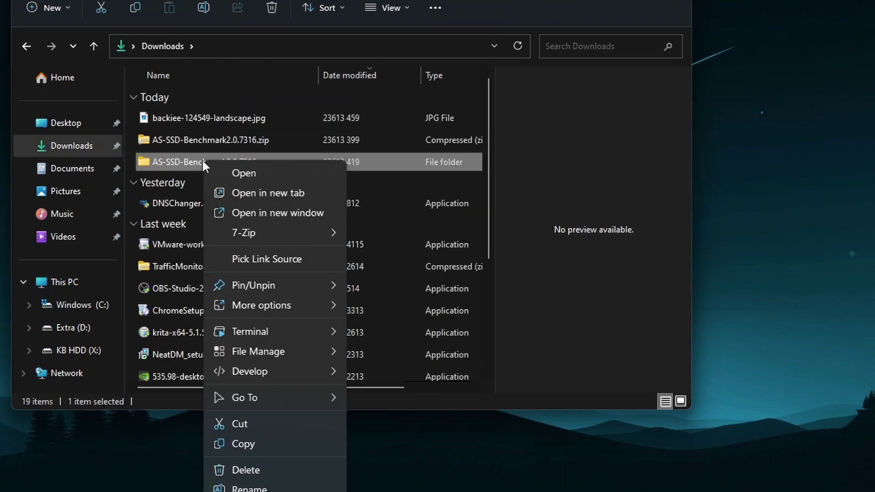
# Step: Pick the AS-SSD-Benchmark2.0.7316 folder as the link source and drop it as a Symbolic Link in the Music folder
pyautogui.click(268, 259)
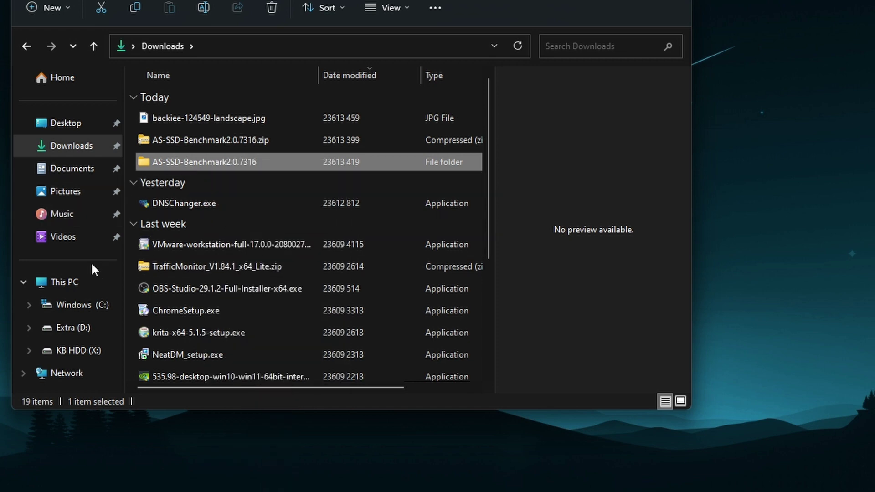
pyautogui.click(69, 215)
pyautogui.rightClick(196, 150)
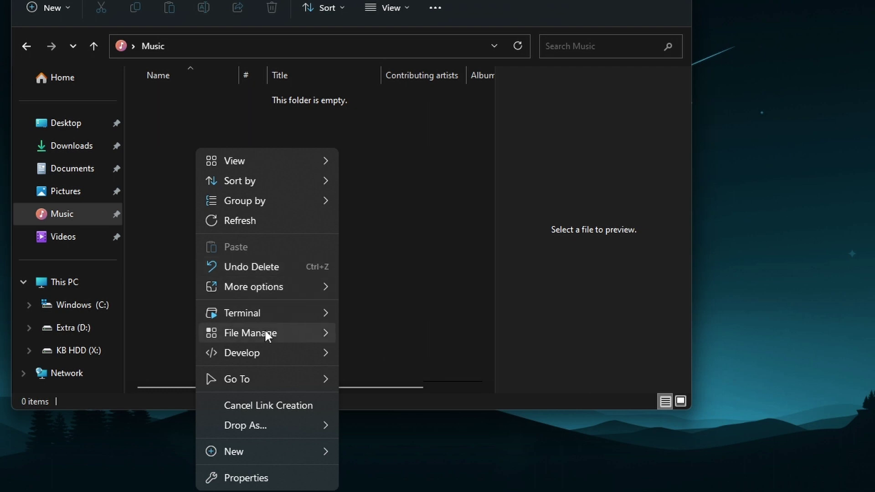
pyautogui.moveTo(308, 425)
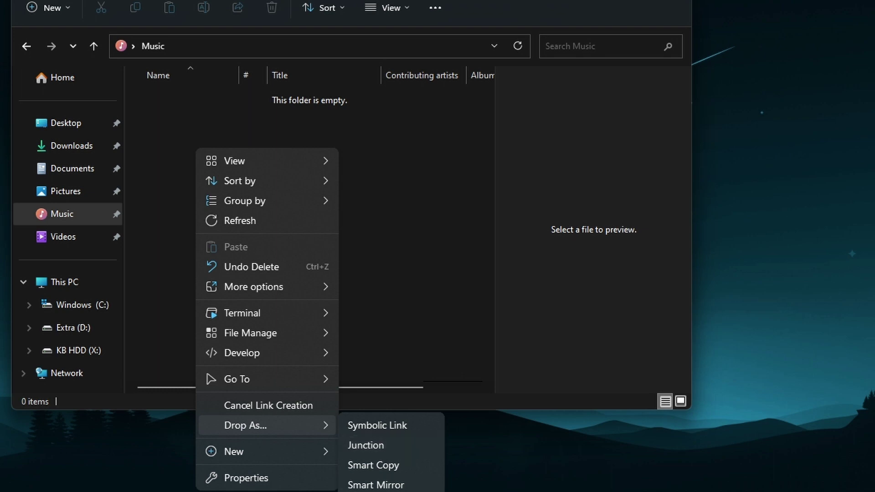
pyautogui.click(378, 426)
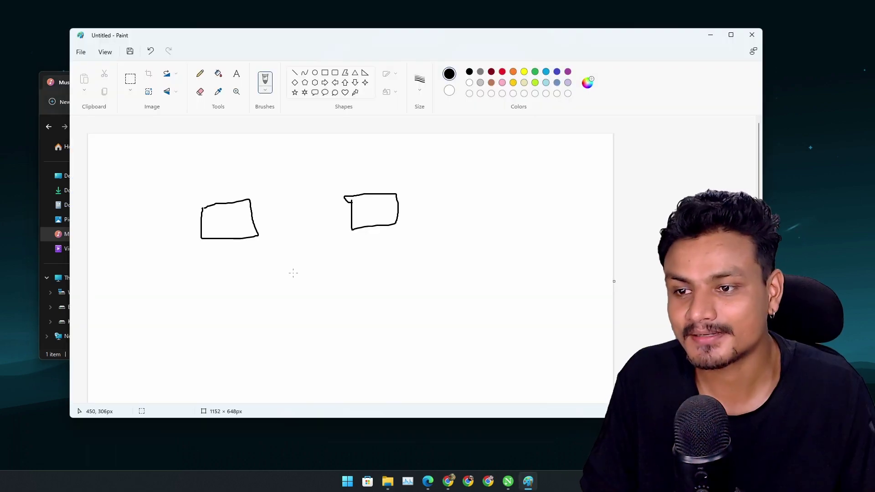
# Step: In the Paint sketch, write a circled "OS" below the two boxes and mark the left box with a tick and the right with a small circle
pyautogui.moveTo(290, 272)
pyautogui.mouseDown()
pyautogui.moveTo(321, 294)
pyautogui.moveTo(305, 297)
pyautogui.mouseUp()
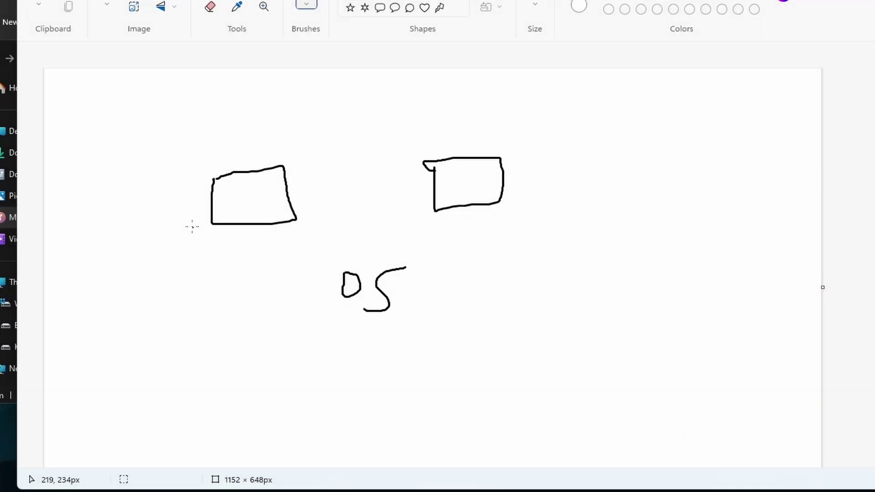
pyautogui.moveTo(187, 241)
pyautogui.mouseDown()
pyautogui.moveTo(216, 234)
pyautogui.moveTo(238, 216)
pyautogui.mouseUp()
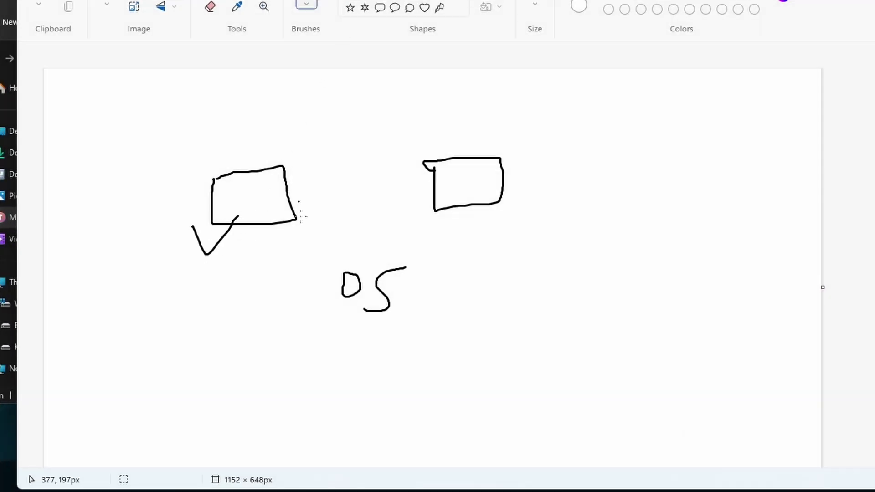
pyautogui.moveTo(513, 204)
pyautogui.mouseDown()
pyautogui.moveTo(538, 219)
pyautogui.moveTo(536, 202)
pyautogui.mouseUp()
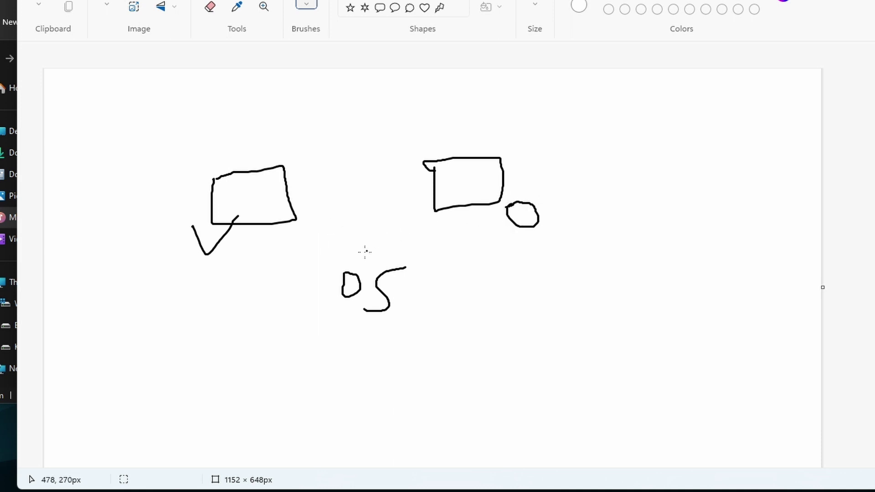
pyautogui.moveTo(333, 266)
pyautogui.mouseDown()
pyautogui.moveTo(332, 319)
pyautogui.moveTo(387, 250)
pyautogui.moveTo(336, 259)
pyautogui.moveTo(333, 270)
pyautogui.mouseUp()
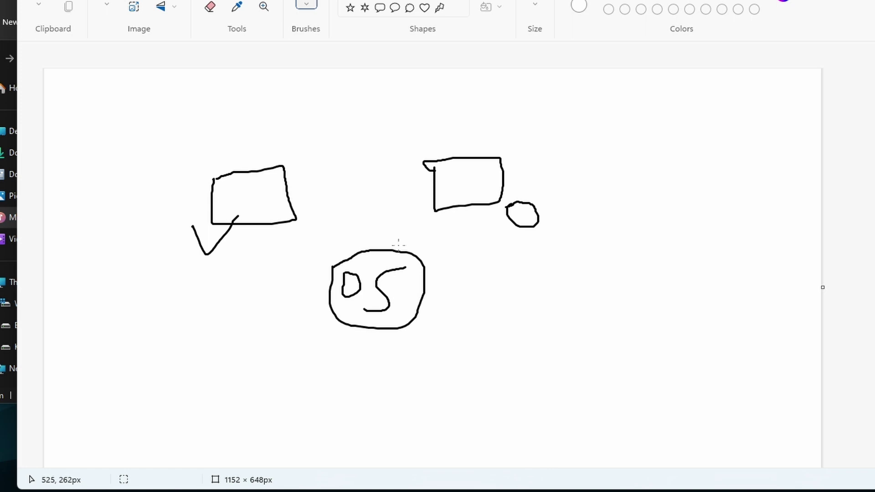
# Step: Draw a double-headed arrow between the two boxes, short curves beneath them and a vertical stroke above the left box
pyautogui.moveTo(315, 181); pyautogui.dragTo(422, 195)
pyautogui.moveTo(404, 183); pyautogui.dragTo(421, 194)
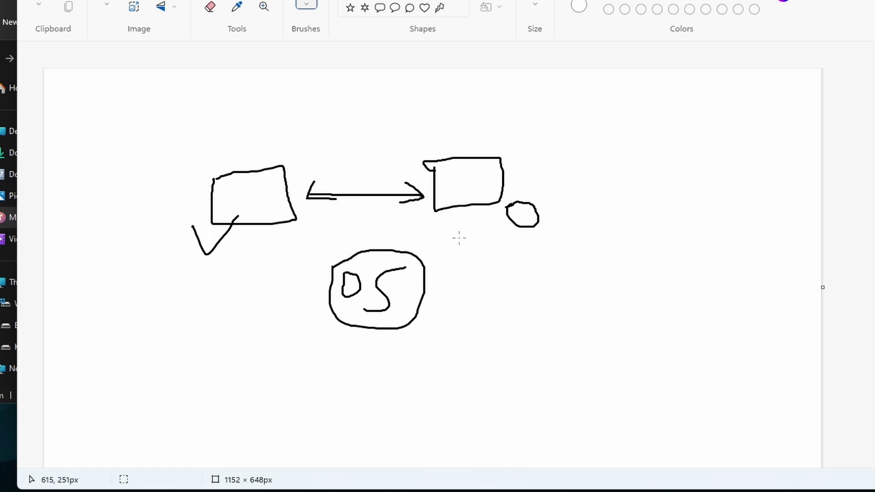
pyautogui.moveTo(311, 242); pyautogui.dragTo(264, 256)
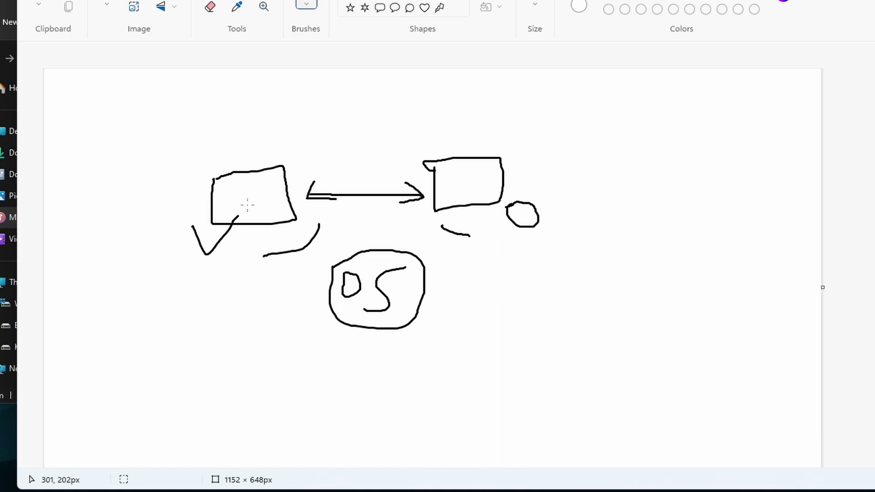
pyautogui.moveTo(234, 150)
pyautogui.mouseDown()
pyautogui.moveTo(233, 94)
pyautogui.moveTo(233, 149)
pyautogui.mouseUp()
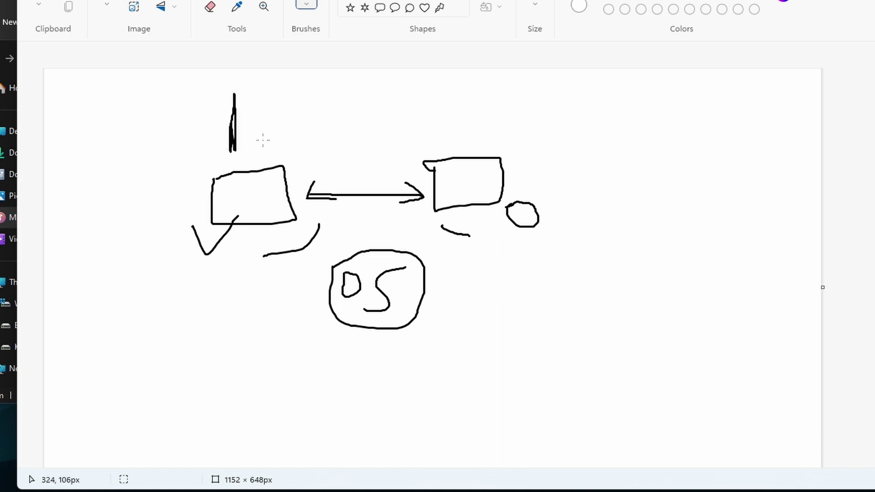
# Step: In the Paint sketch, draw a curved arrow from the circled "OS" to the left box
pyautogui.moveTo(323, 305); pyautogui.dragTo(248, 282)
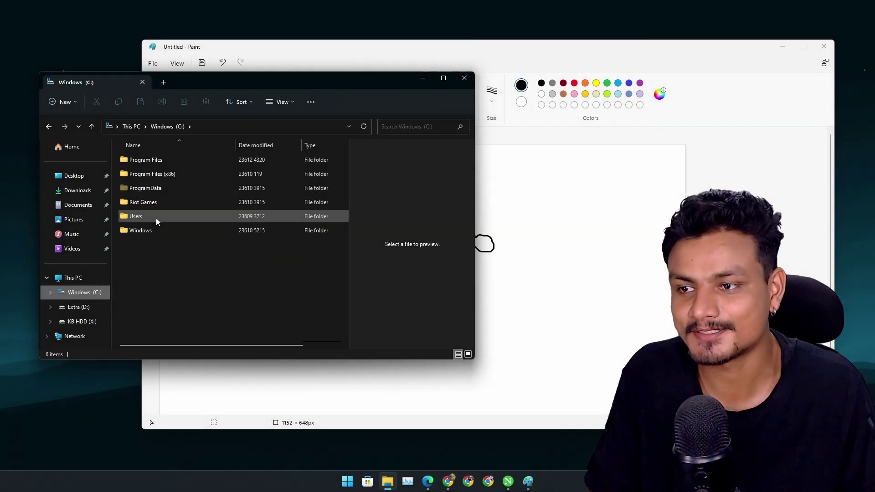
# Step: Open the user's profile folder in C:\Users and bring up the properties of its Downloads folder
pyautogui.doubleClick(156, 218)
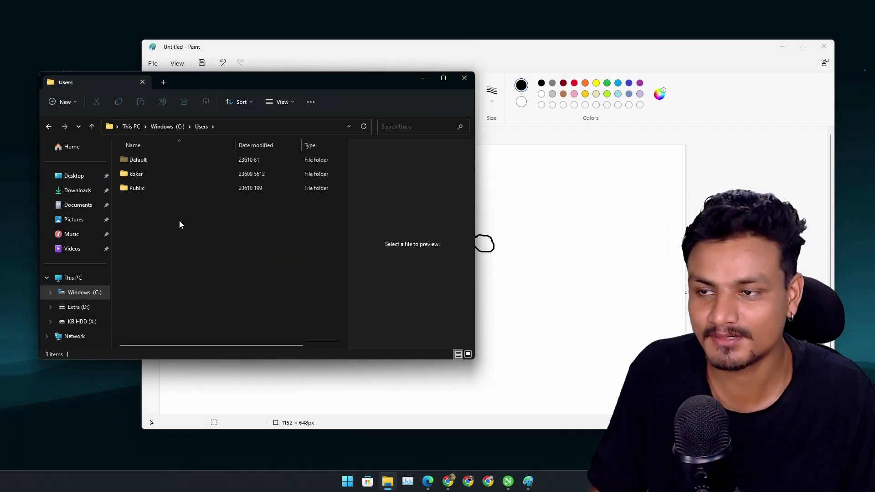
pyautogui.doubleClick(171, 174)
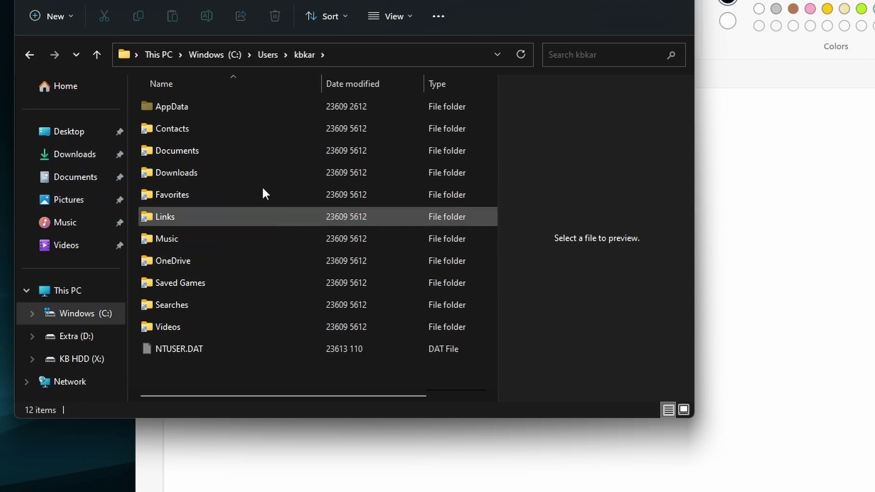
pyautogui.click(206, 153)
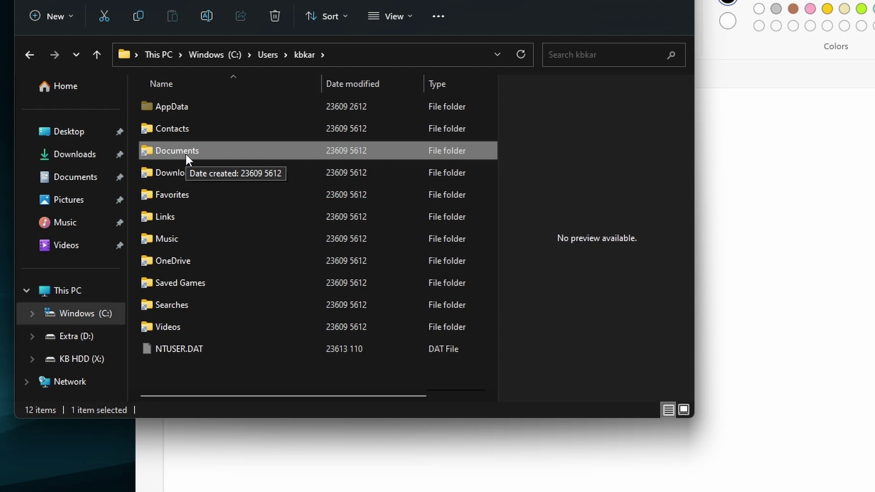
pyautogui.click(191, 176)
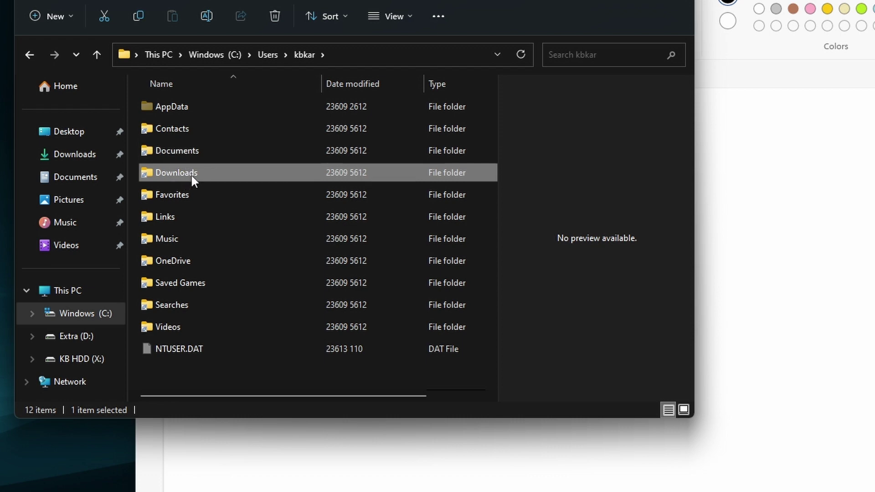
pyautogui.hotkey('alt', 'Return')
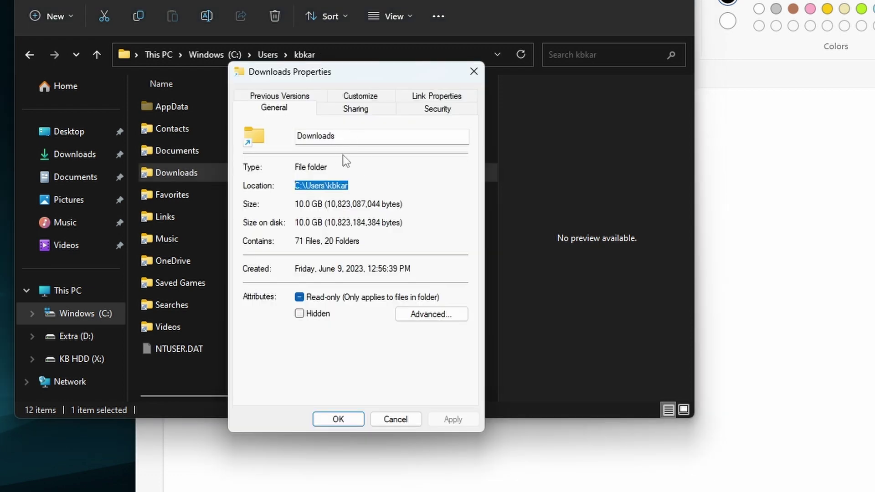
# Step: Examine the link type and target in the Link Properties of Downloads and explore the target folder
pyautogui.click(354, 186)
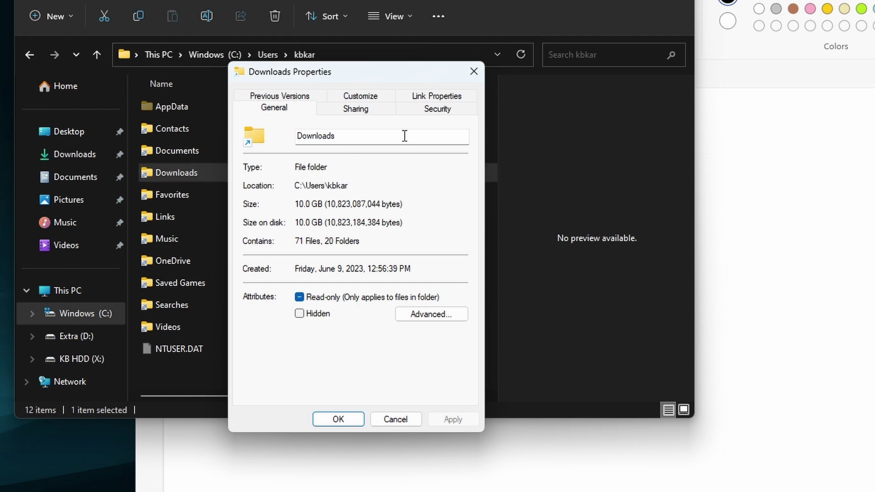
pyautogui.click(421, 96)
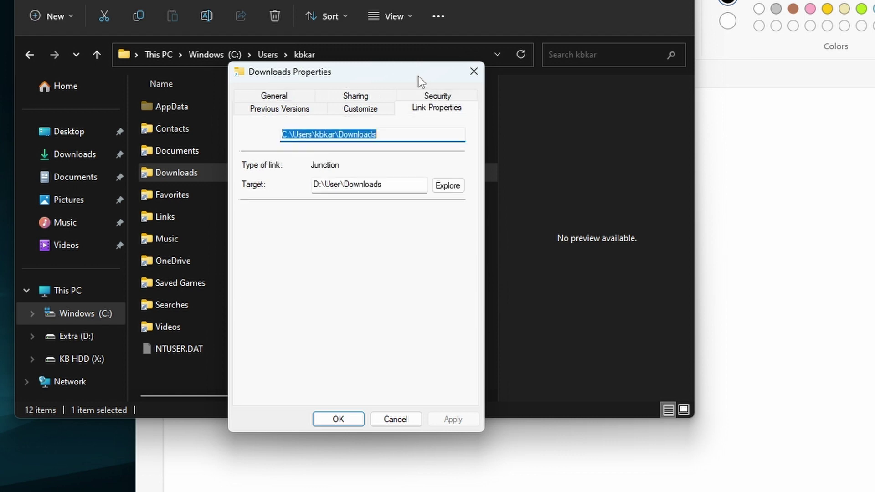
pyautogui.moveTo(418, 76); pyautogui.dragTo(370, 64)
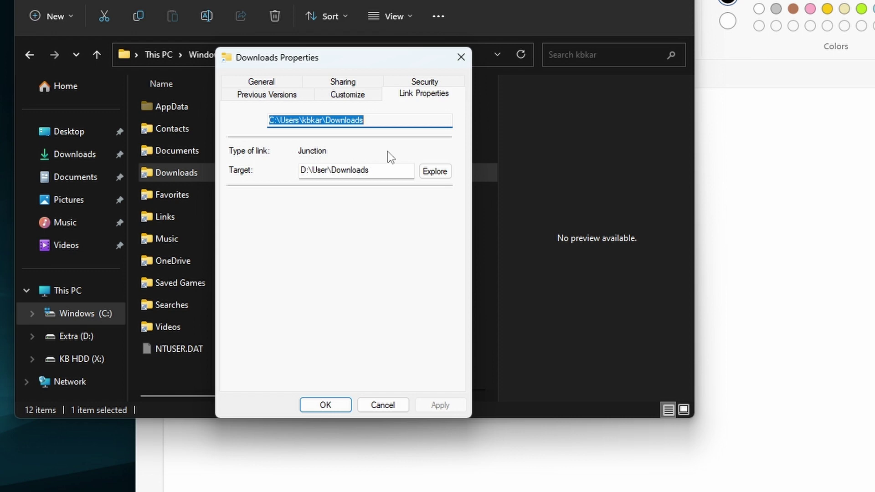
pyautogui.click(328, 171)
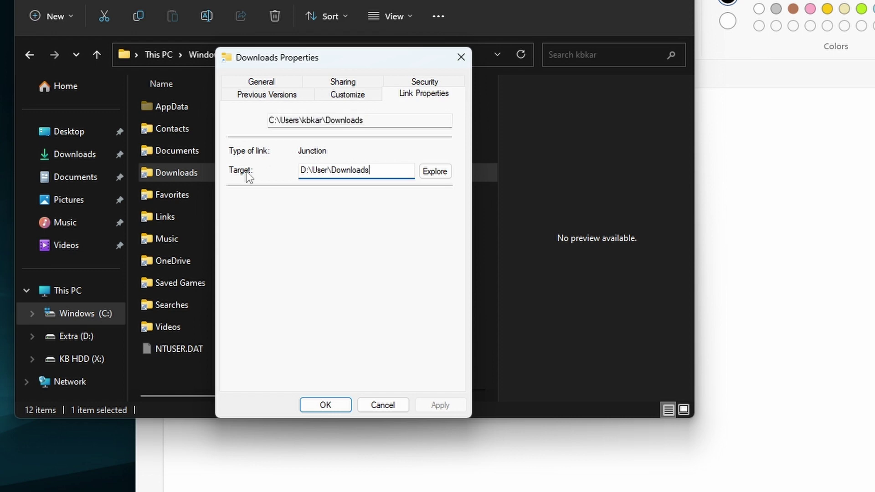
pyautogui.moveTo(383, 171); pyautogui.dragTo(298, 171)
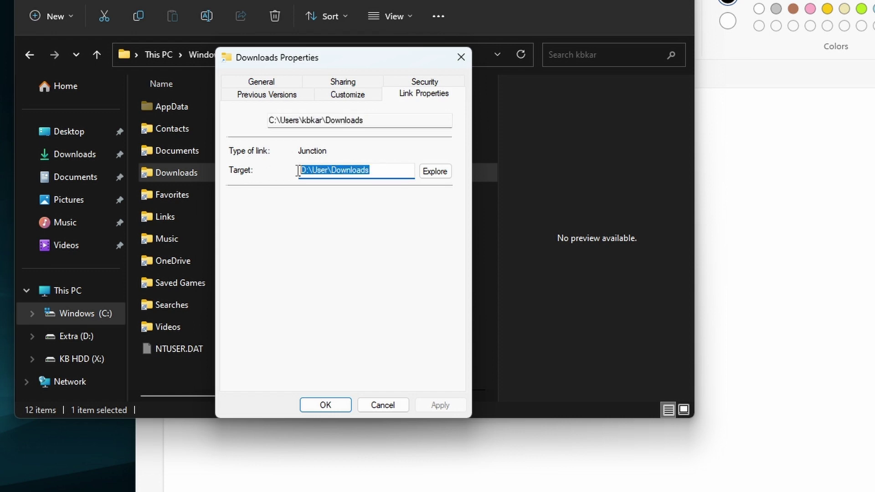
pyautogui.click(328, 171)
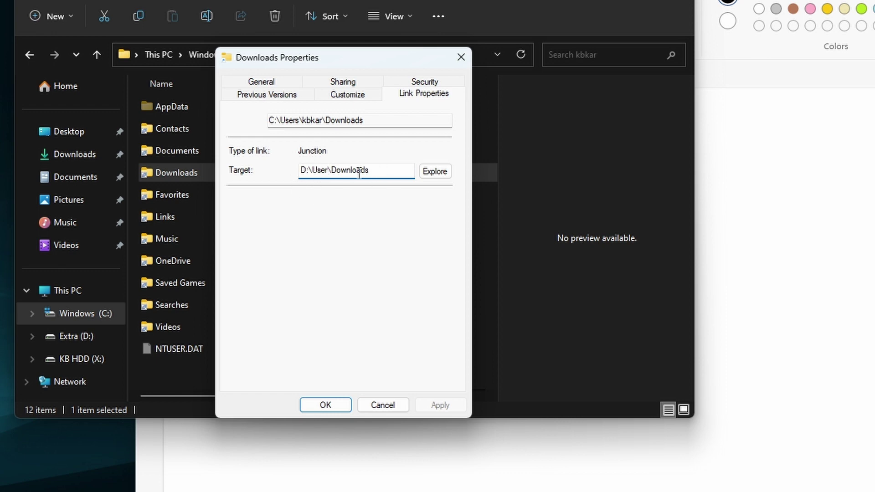
pyautogui.click(435, 171)
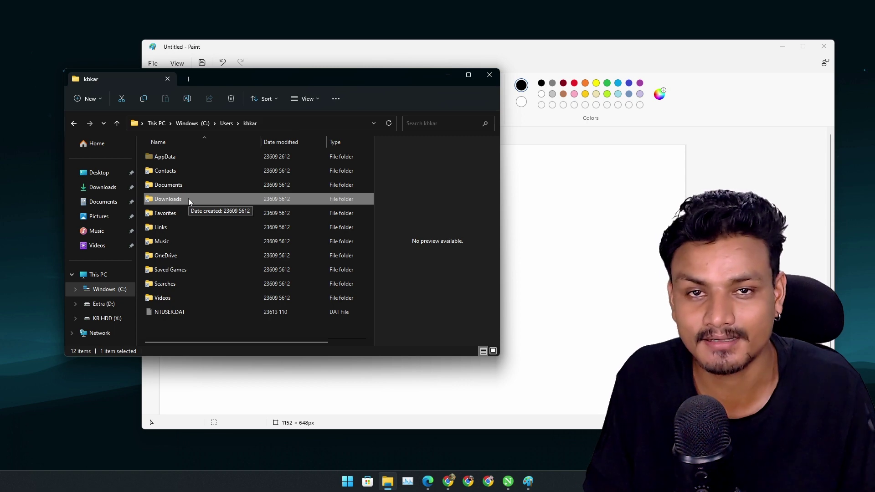
# Step: Close the Paint sketch without saving it and switch to File Explorer
pyautogui.moveTo(404, 78)
pyautogui.mouseDown()
pyautogui.moveTo(429, 74)
pyautogui.moveTo(417, 74)
pyautogui.mouseUp()
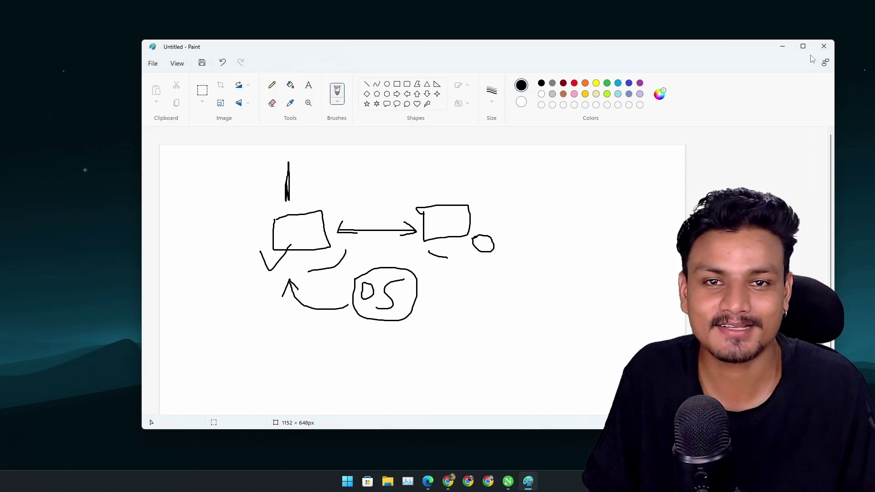
pyautogui.click(824, 46)
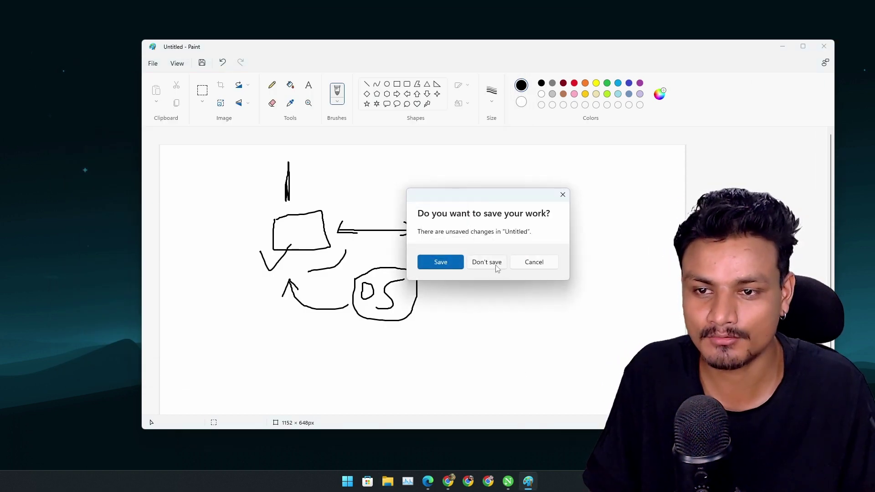
pyautogui.click(486, 262)
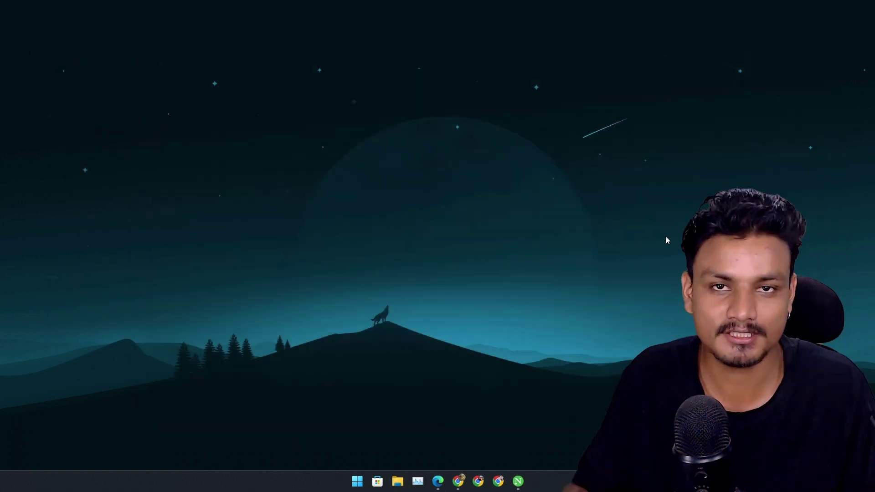
pyautogui.click(397, 480)
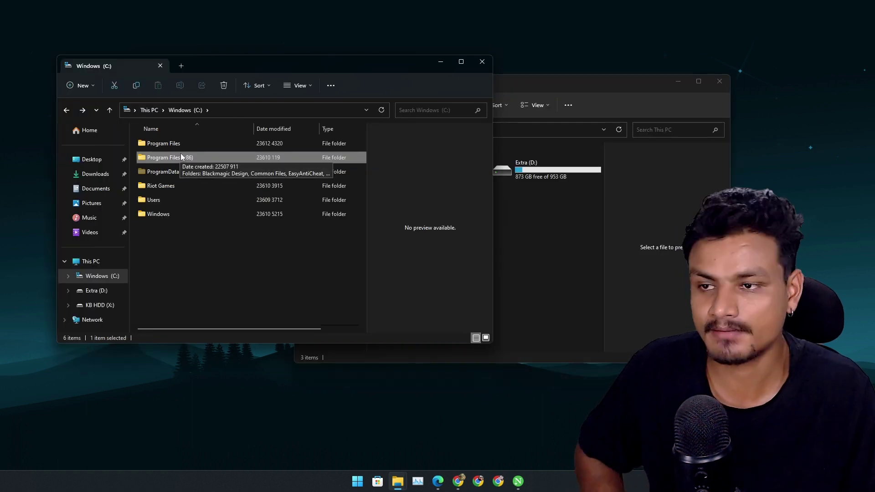
# Step: Look inside the Program Files (x86) and Riot Games folders on drive C: and return to the drive's root
pyautogui.doubleClick(180, 155)
pyautogui.scroll(-2, 186, 241)
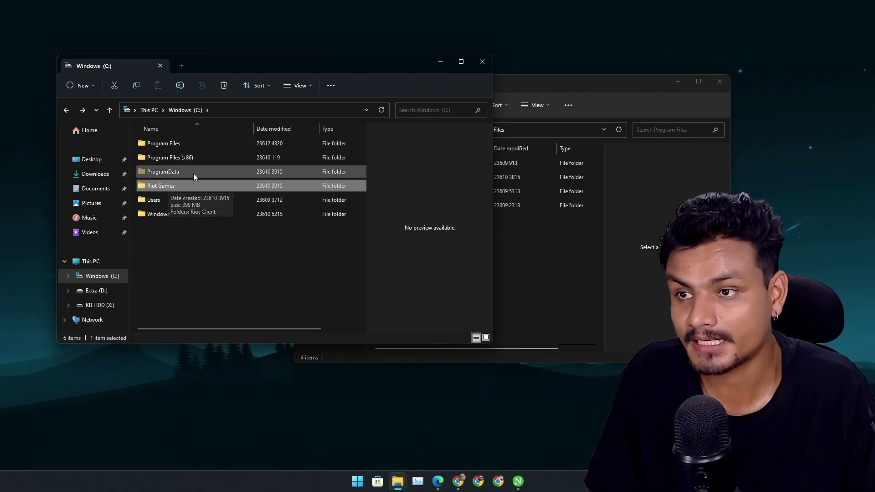
pyautogui.doubleClick(177, 186)
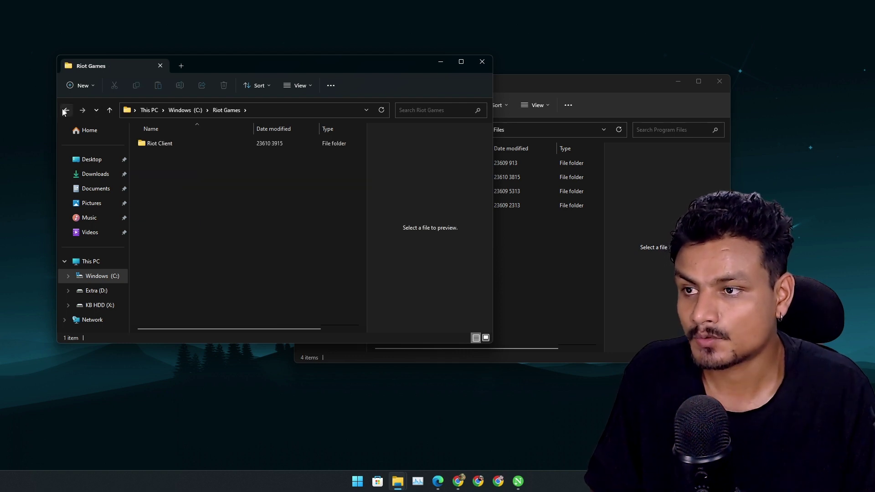
pyautogui.click(66, 110)
# Step: Move the Riot Games folder from the root of drive C: into D:\Windows\Program Files
pyautogui.rightClick(172, 185)
pyautogui.click(460, 255)
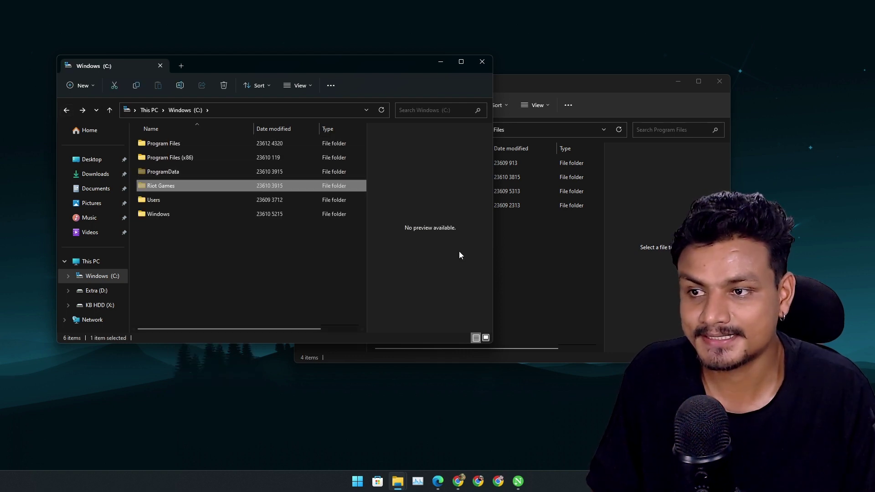
pyautogui.click(544, 248)
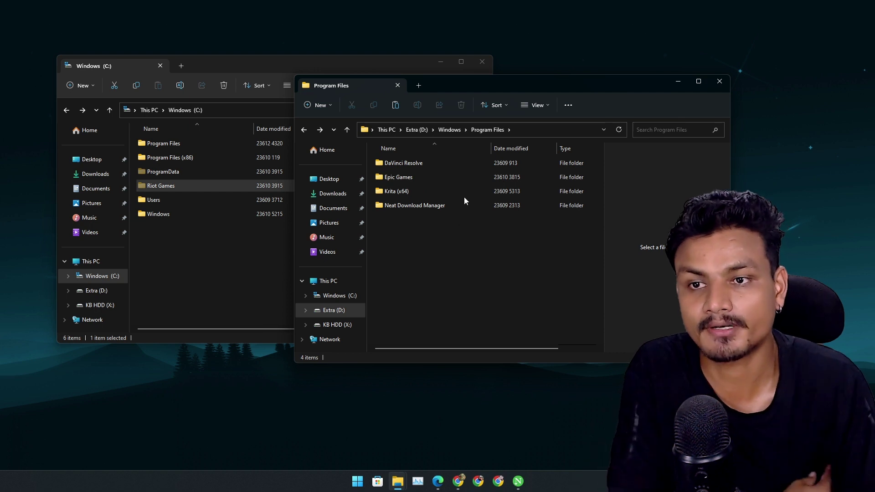
pyautogui.click(417, 129)
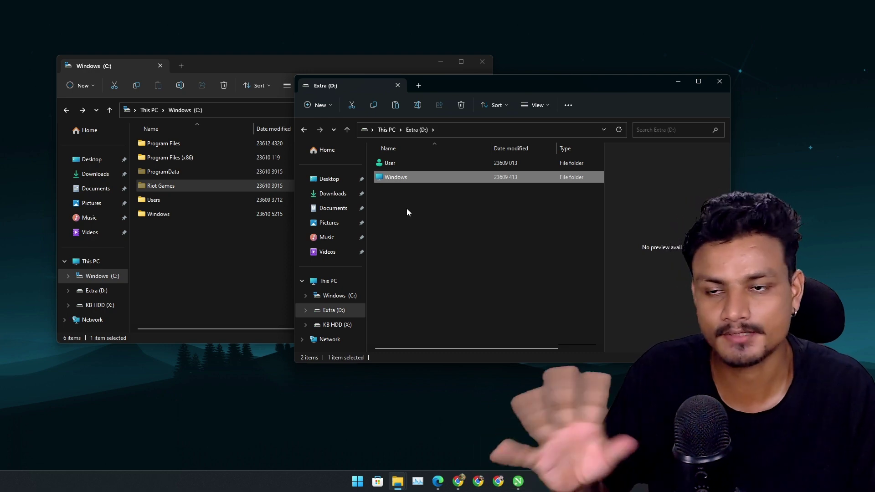
pyautogui.moveTo(404, 225); pyautogui.dragTo(412, 161)
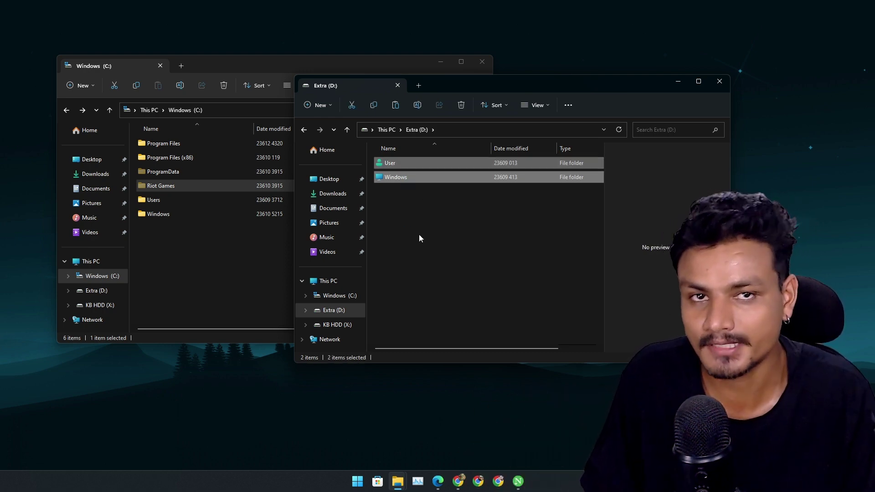
pyautogui.click(415, 213)
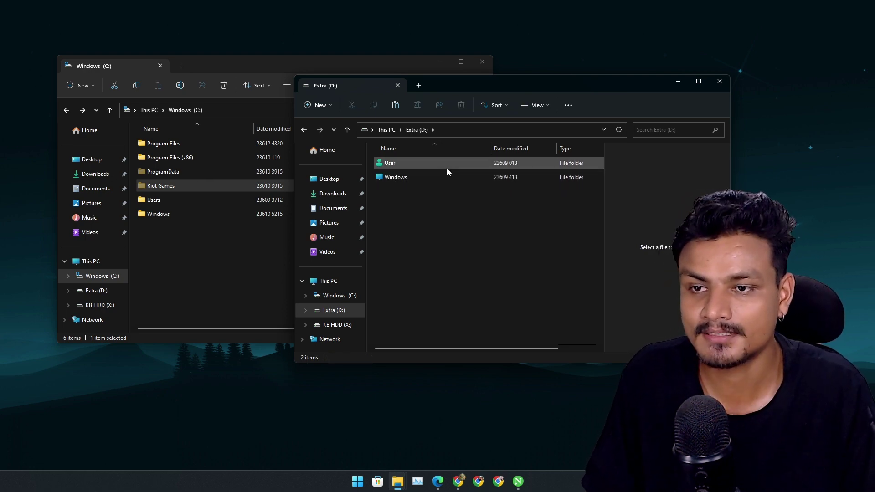
pyautogui.doubleClick(414, 177)
pyautogui.doubleClick(423, 164)
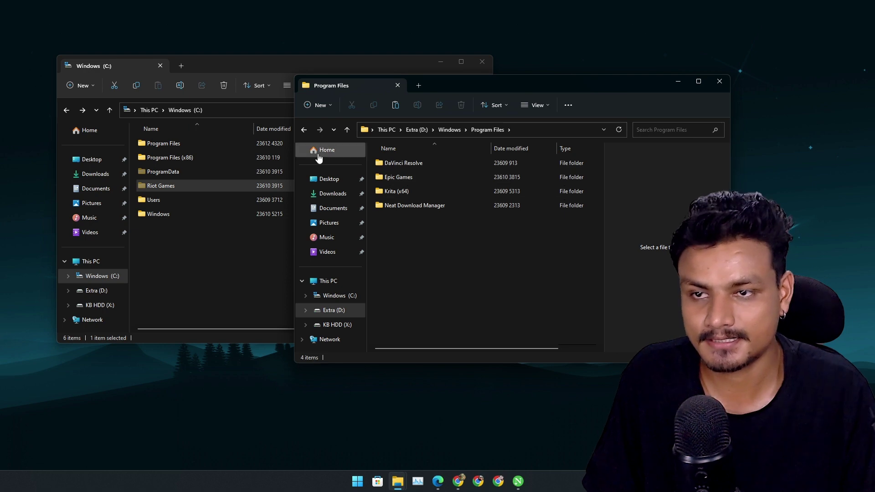
pyautogui.rightClick(416, 249)
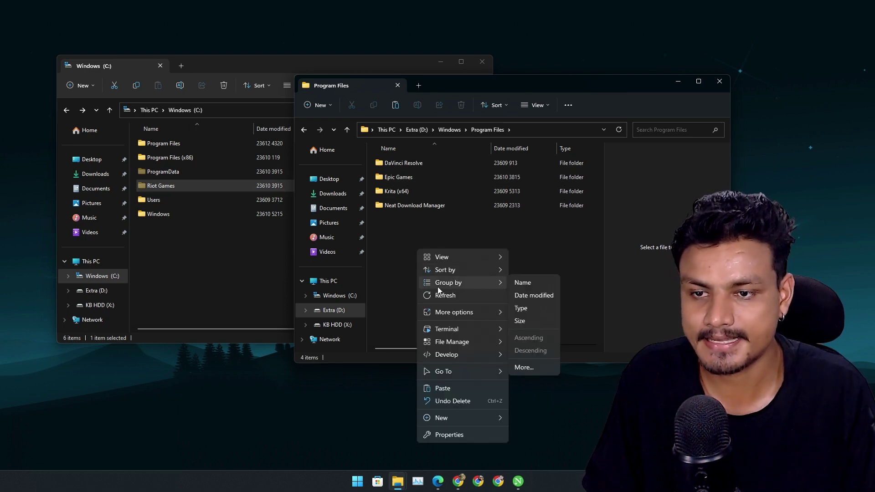
pyautogui.click(449, 389)
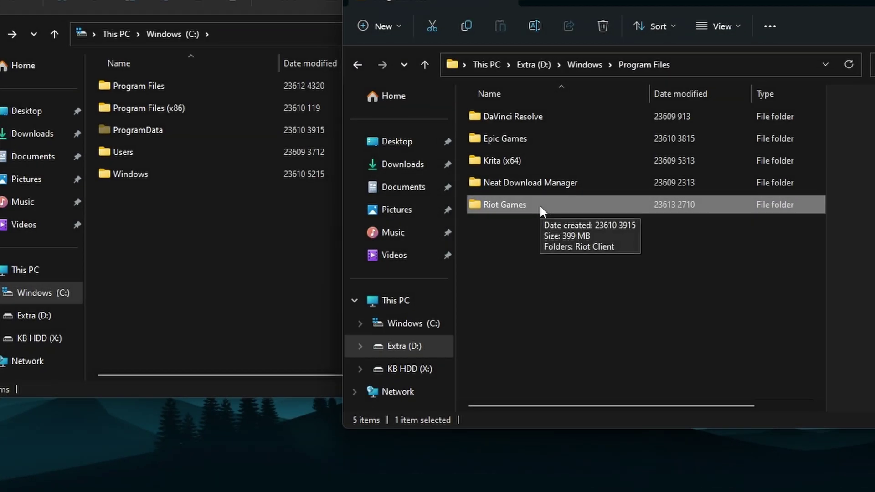
# Step: Pick the Riot Games folder in D:\Windows\Program Files as the link source and drop it as a Junction in the root of drive C:
pyautogui.rightClick(539, 204)
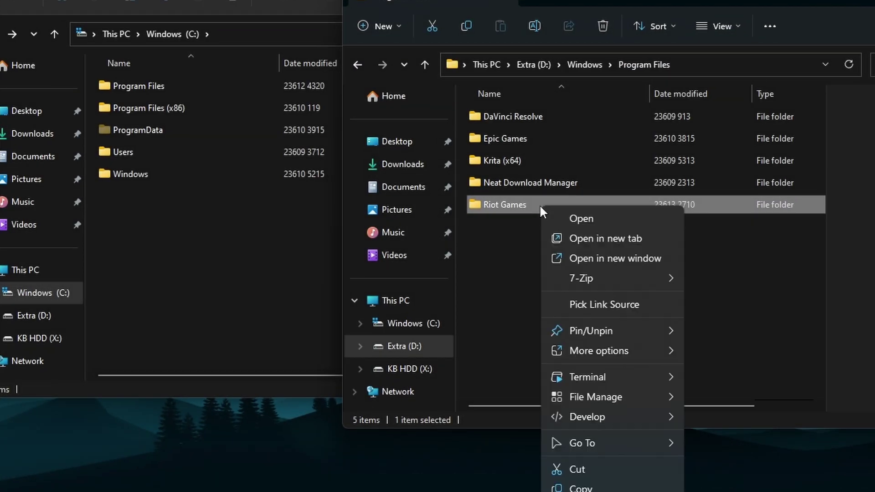
pyautogui.click(597, 305)
pyautogui.rightClick(128, 209)
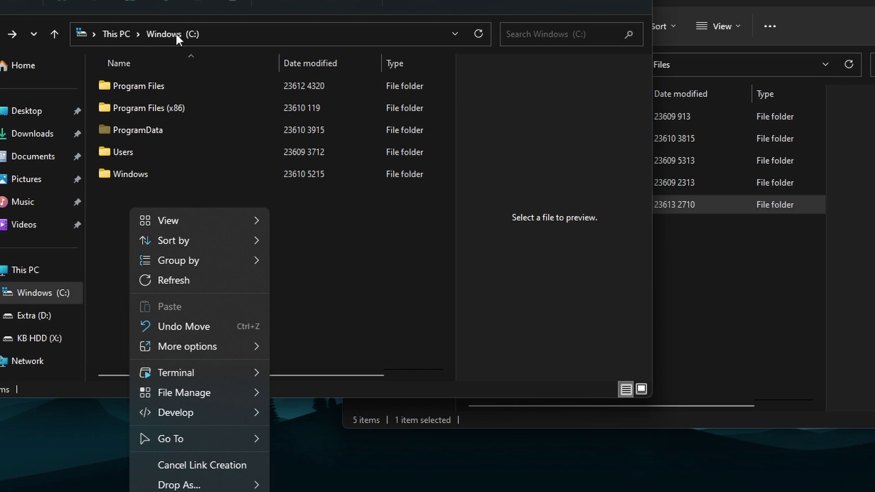
pyautogui.click(740, 244)
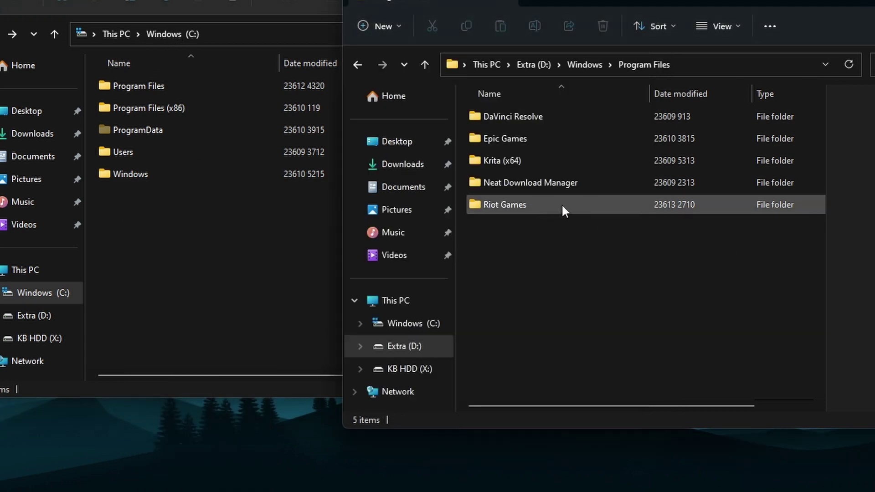
pyautogui.rightClick(98, 206)
pyautogui.rightClick(181, 184)
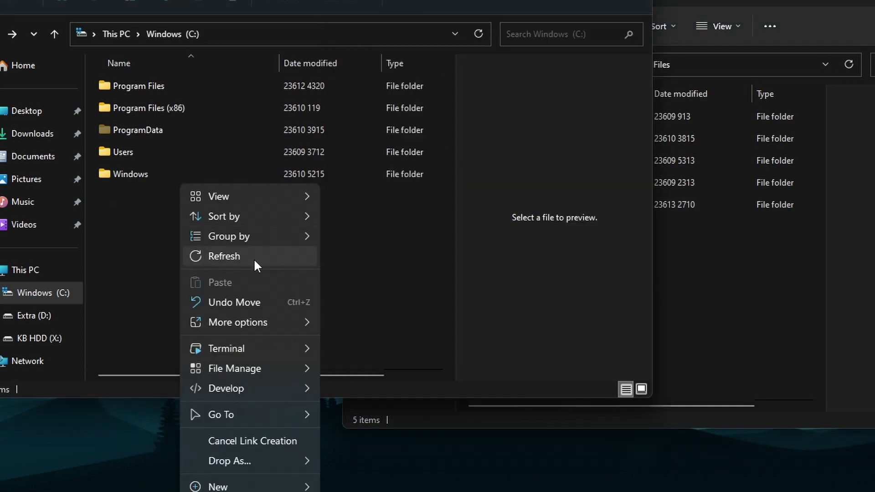
pyautogui.moveTo(291, 461)
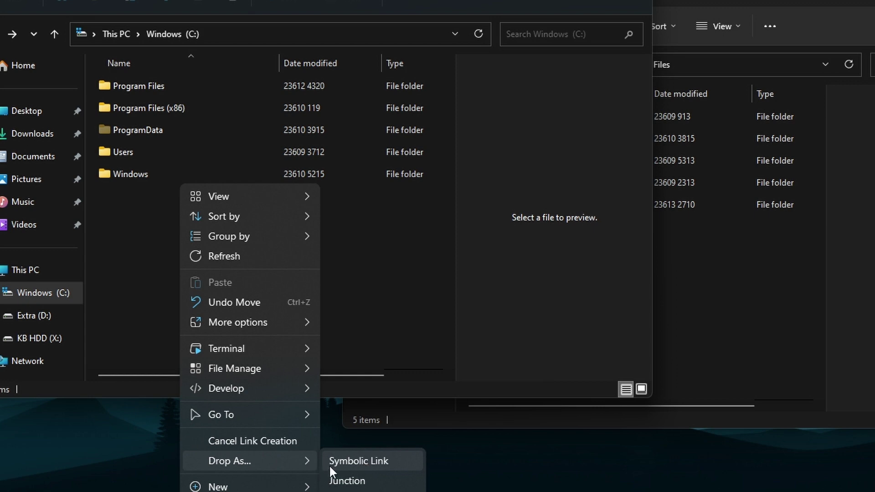
pyautogui.click(362, 482)
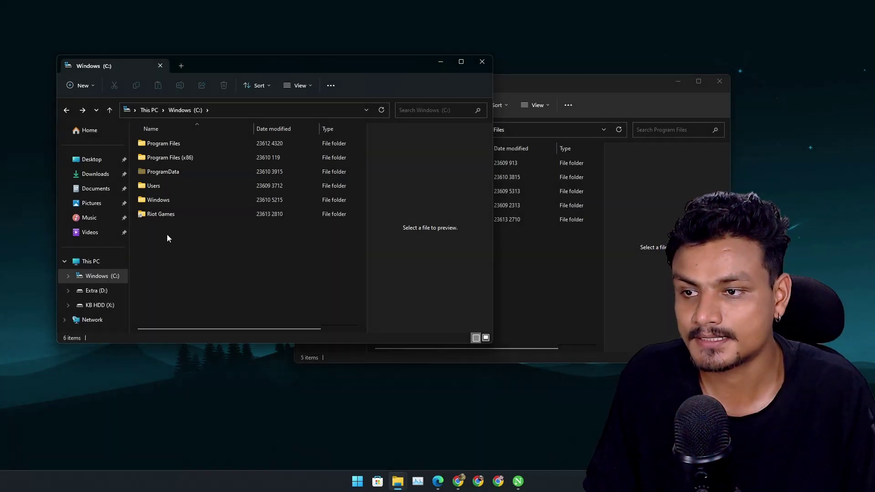
# Step: Select the Riot Games junction in the root of drive C: to inspect it beside the folder on drive D:
pyautogui.click(169, 214)
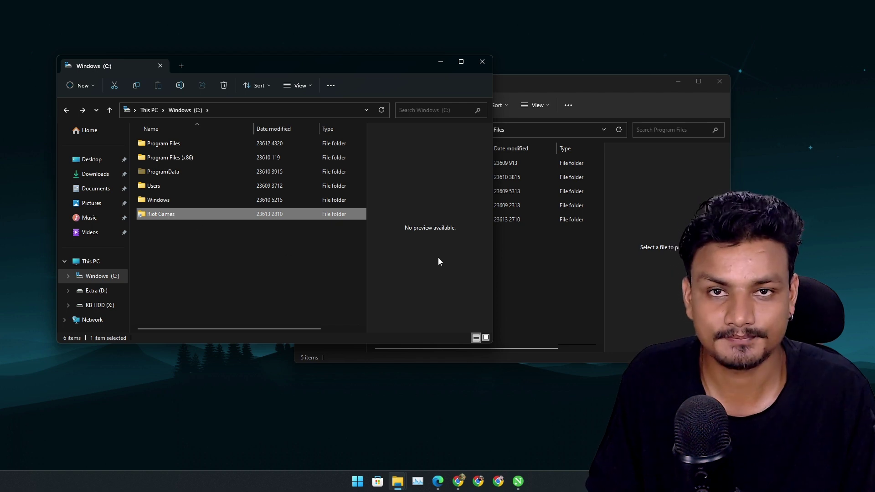
pyautogui.click(537, 259)
pyautogui.click(188, 253)
pyautogui.click(179, 214)
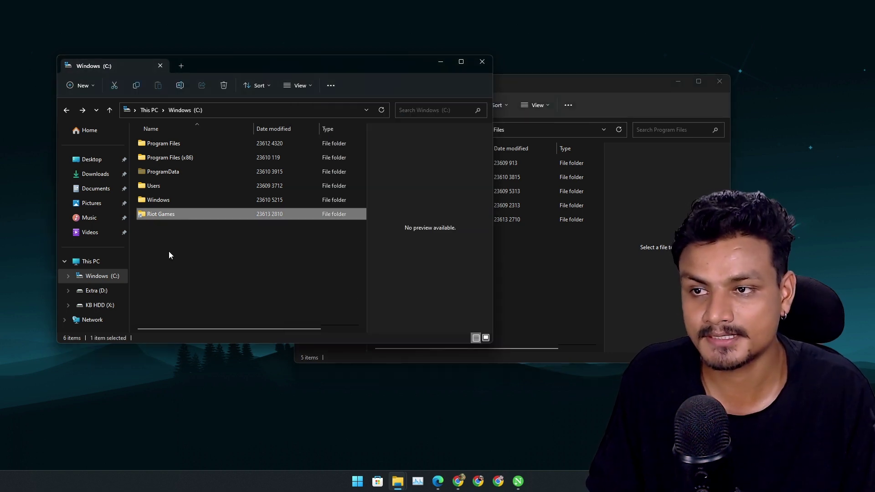
# Step: Examine the size and the link properties of the Riot Games junction in the root of drive C:
pyautogui.click(168, 254)
pyautogui.click(173, 214)
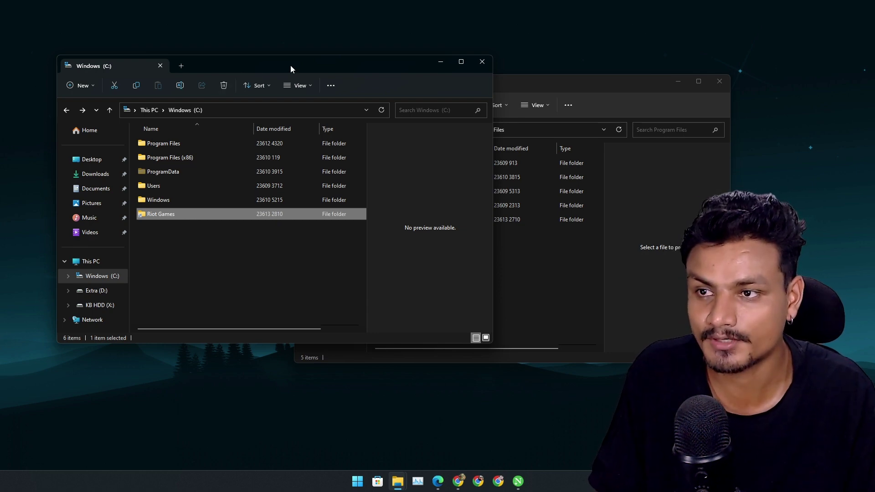
pyautogui.rightClick(173, 213)
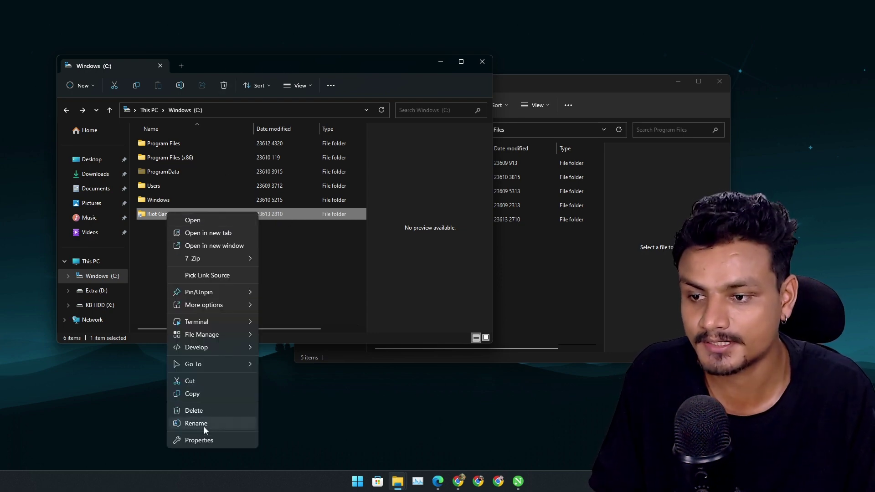
pyautogui.click(199, 440)
pyautogui.moveTo(251, 207); pyautogui.dragTo(259, 108)
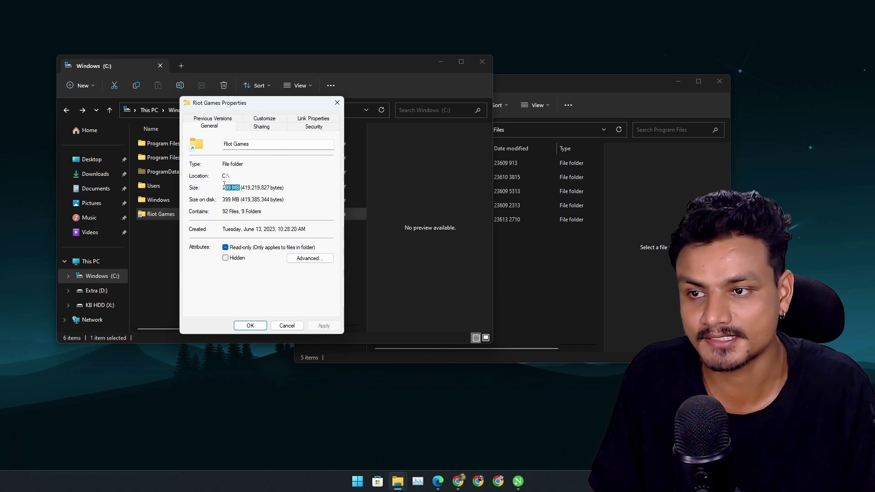
pyautogui.click(314, 119)
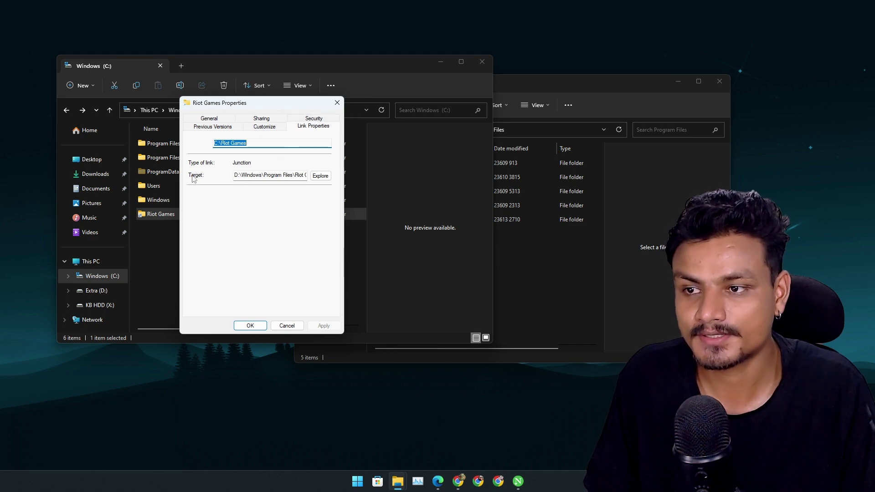
# Step: Explore the target folder of the Riot Games junction and compare it with the junction on drive C:
pyautogui.click(320, 176)
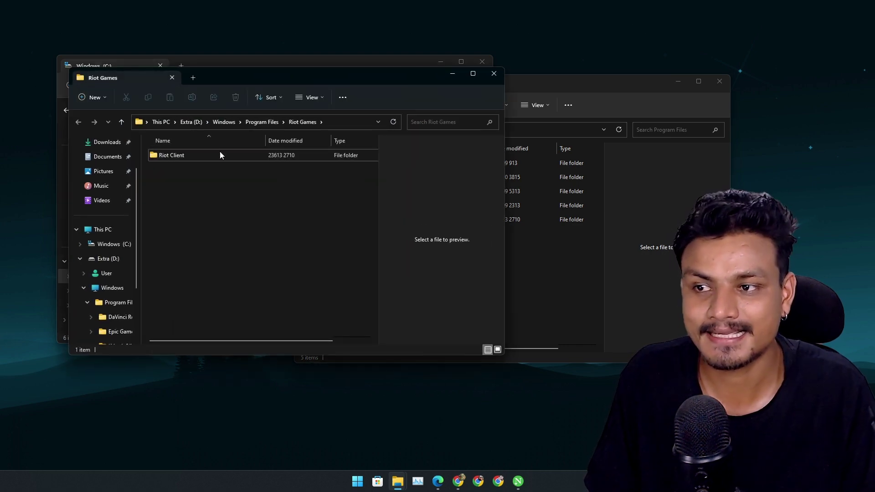
pyautogui.click(160, 157)
pyautogui.moveTo(270, 78); pyautogui.dragTo(422, 179)
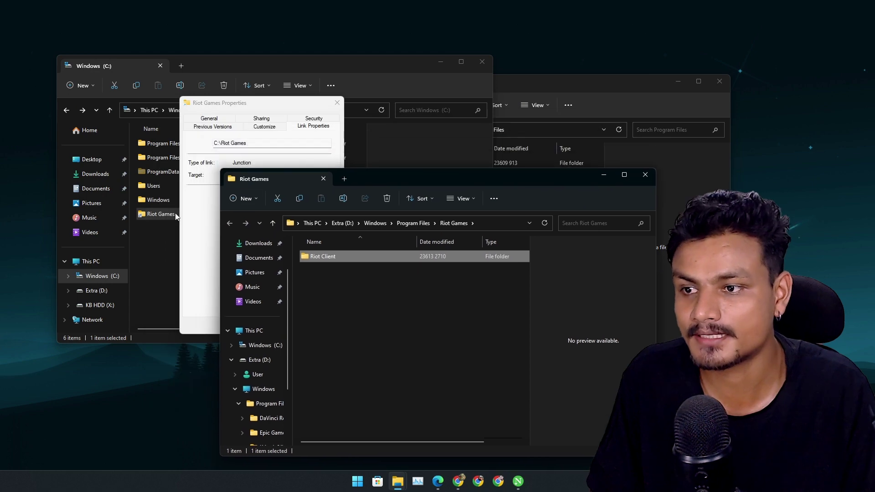
pyautogui.click(184, 231)
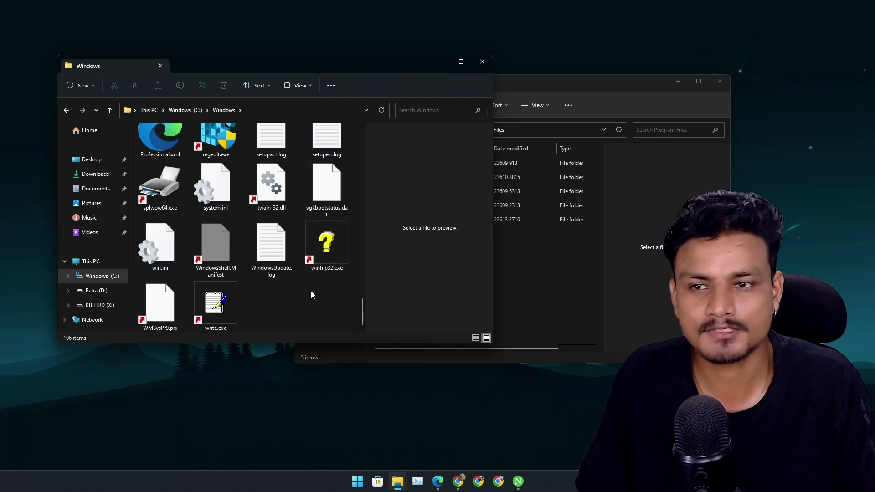
# Step: Look over the linked system files in C:\Windows and the file management commands for write.exe, and return to the root of drive C:
pyautogui.rightClick(216, 309)
pyautogui.moveTo(275, 200)
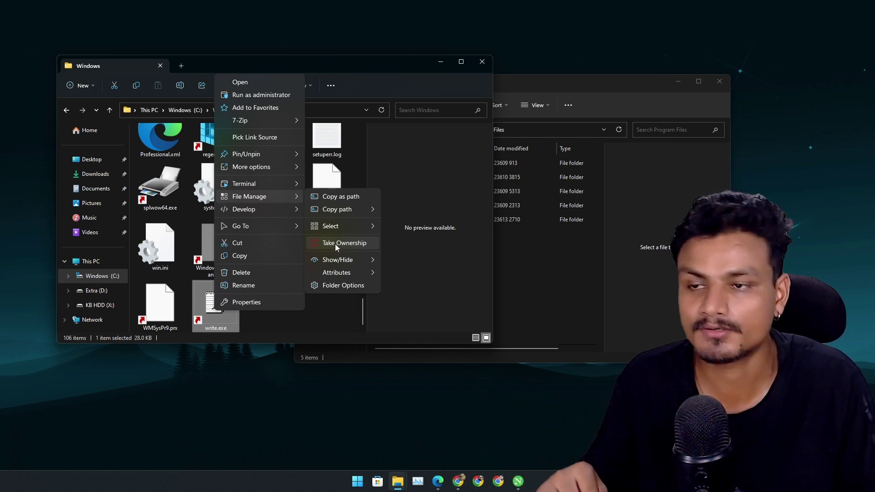
pyautogui.click(362, 308)
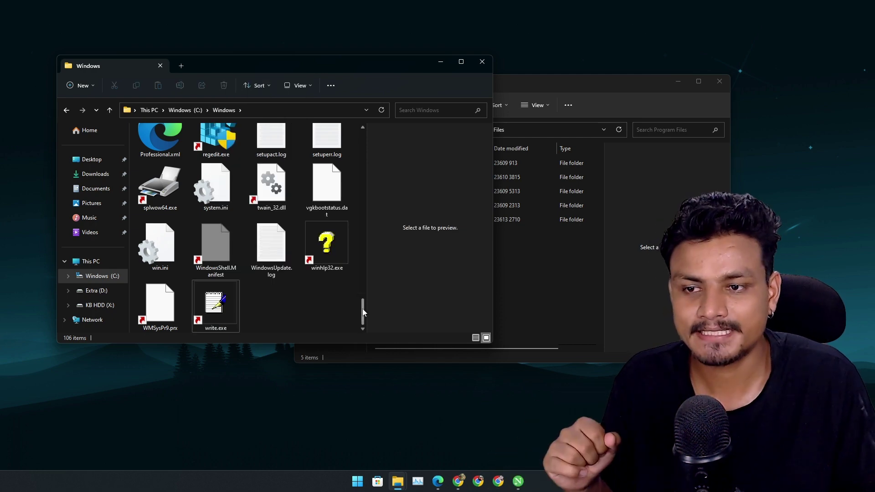
pyautogui.moveTo(363, 309); pyautogui.dragTo(289, 133)
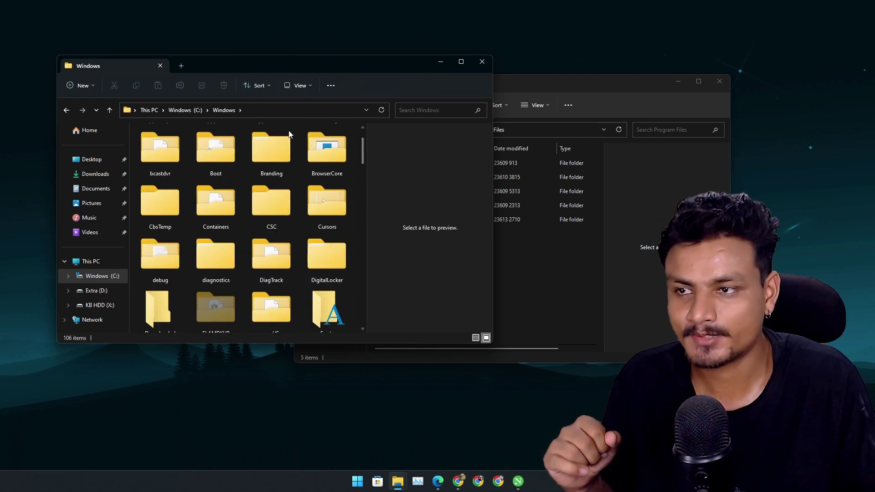
pyautogui.click(64, 110)
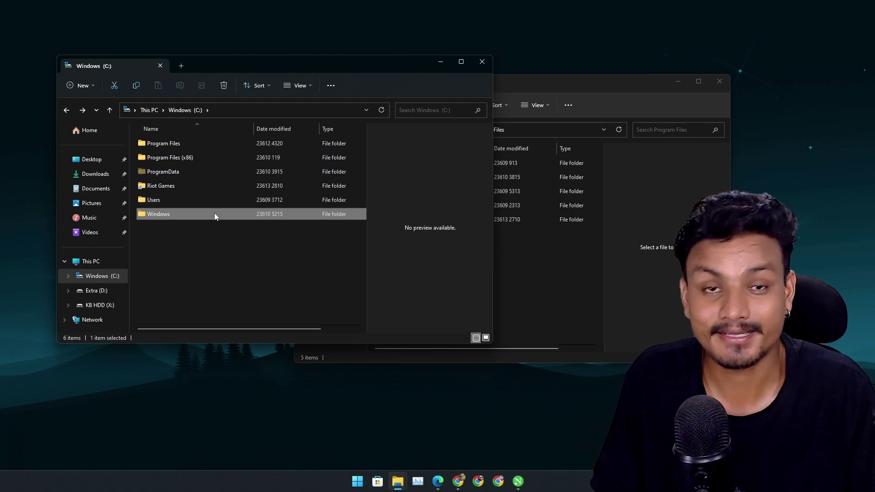
pyautogui.click(209, 202)
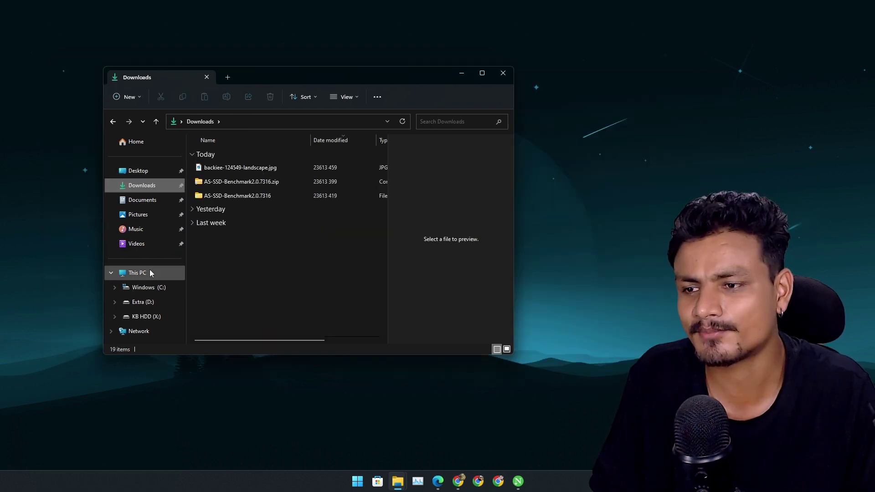
# Step: Check the file system of drive C: in its properties from This PC and open the drive
pyautogui.click(150, 273)
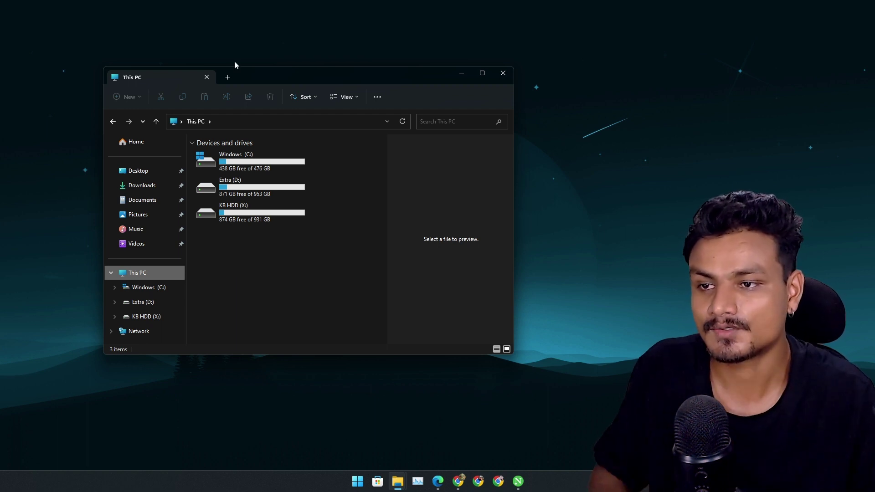
pyautogui.rightClick(234, 164)
pyautogui.click(267, 378)
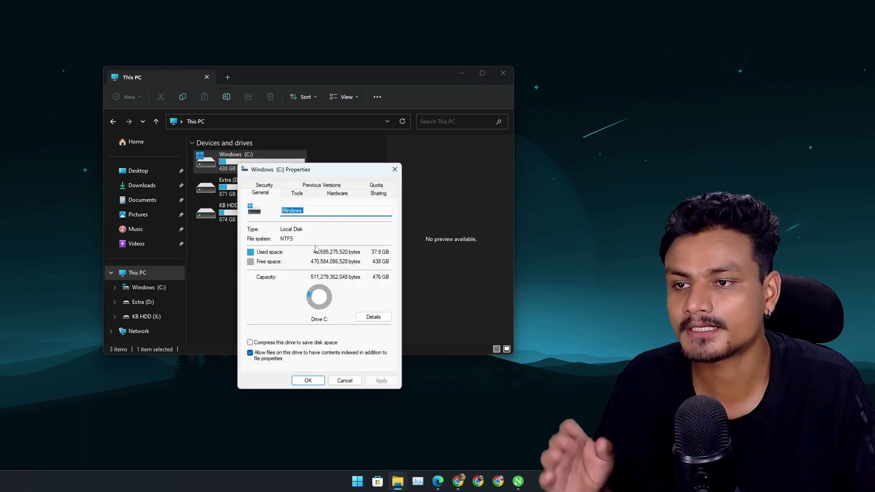
pyautogui.click(396, 171)
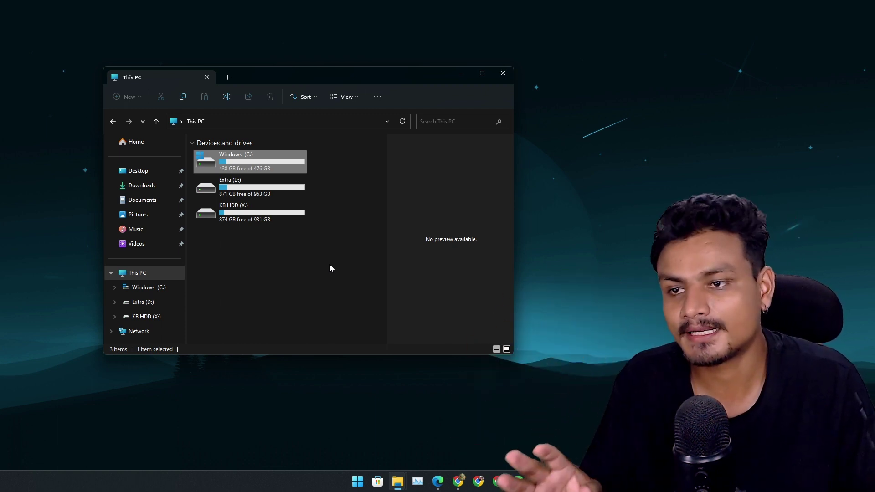
pyautogui.doubleClick(275, 167)
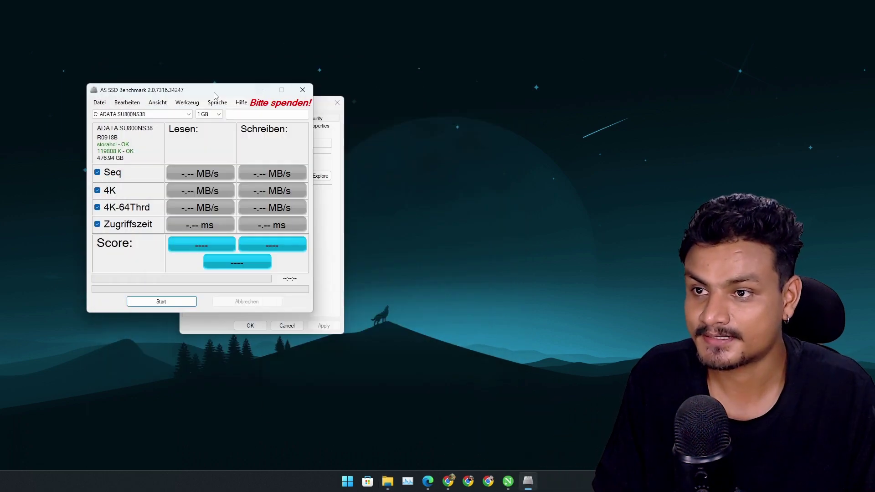
# Step: Close the Riot Games properties dialog and place the AS SSD Benchmark window near the middle of the desktop
pyautogui.moveTo(208, 95); pyautogui.dragTo(435, 105)
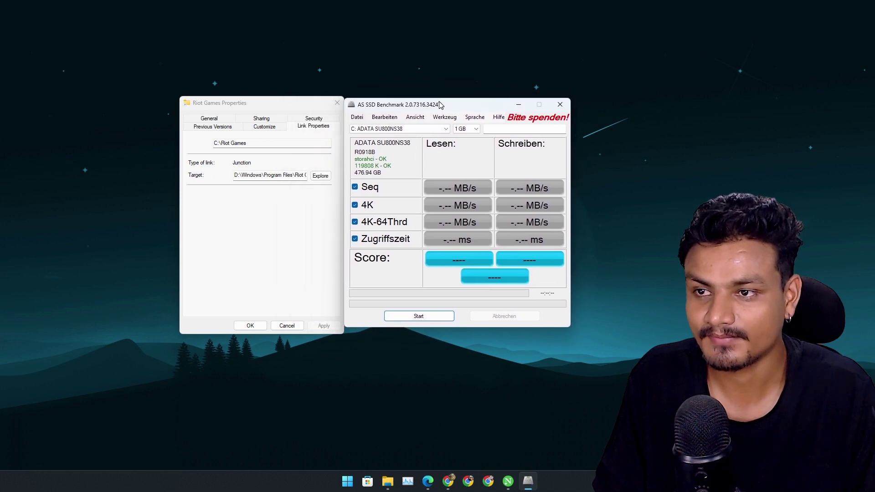
pyautogui.moveTo(286, 107); pyautogui.dragTo(237, 107)
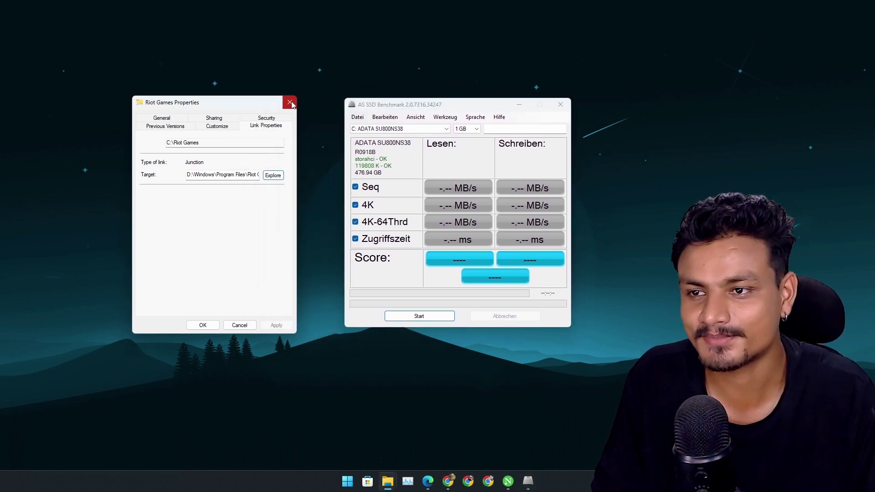
pyautogui.click(289, 102)
pyautogui.moveTo(433, 110); pyautogui.dragTo(317, 101)
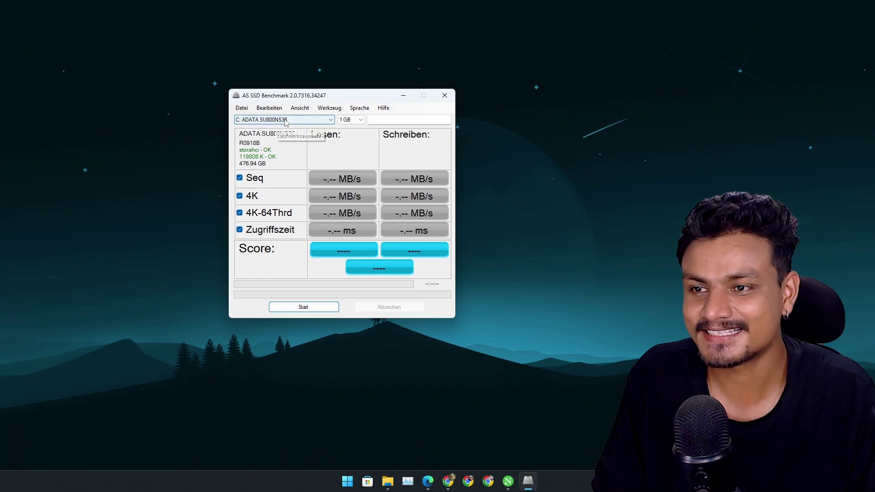
# Step: Run the AS SSD benchmark on the C: ADATA SU800NS38 drive with the 1 GB test size
pyautogui.click(305, 120)
pyautogui.click(271, 123)
pyautogui.click(303, 307)
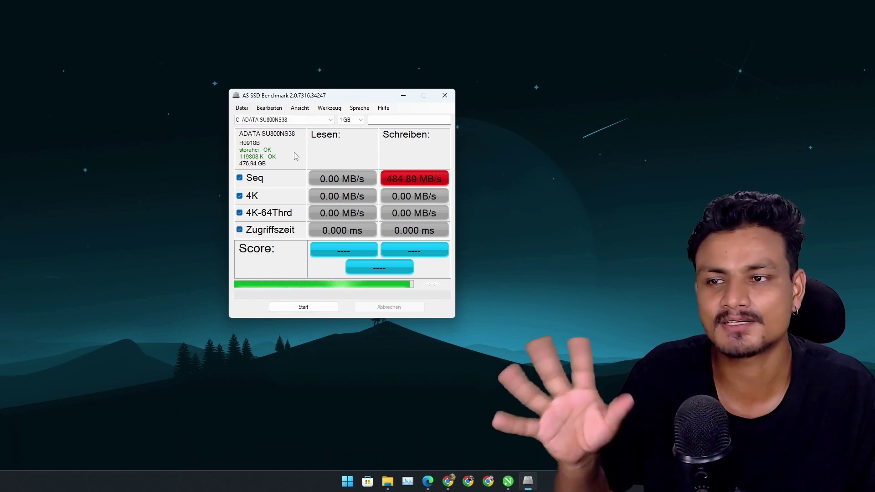
# Step: Benchmark the D: TURBO JET M.2 2280 1TB drive and abort the run after the sequential speed test
pyautogui.click(278, 119)
pyautogui.click(268, 134)
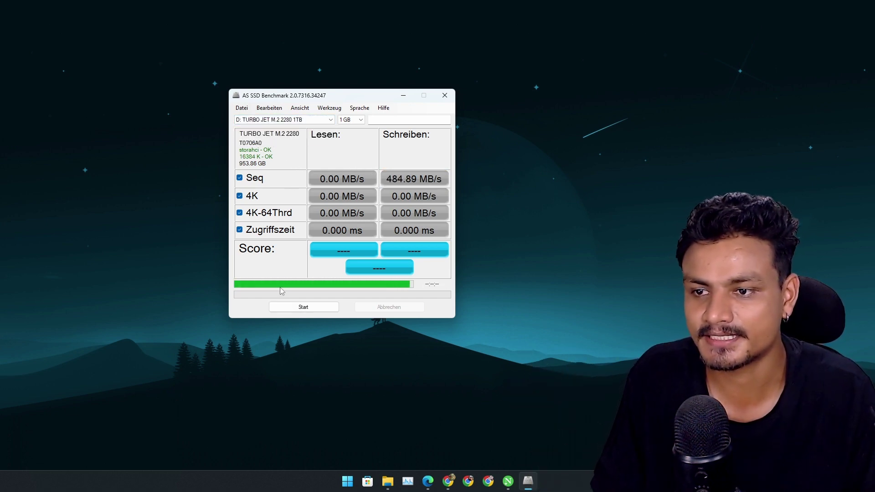
pyautogui.click(303, 307)
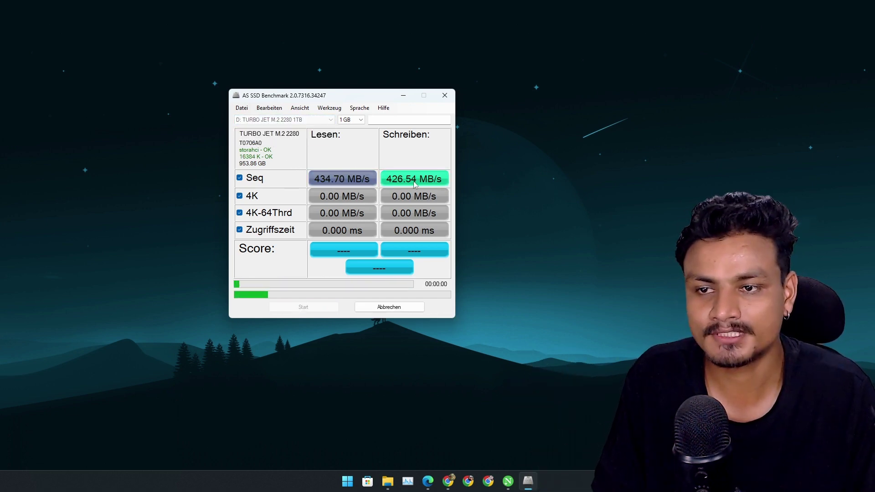
pyautogui.click(389, 307)
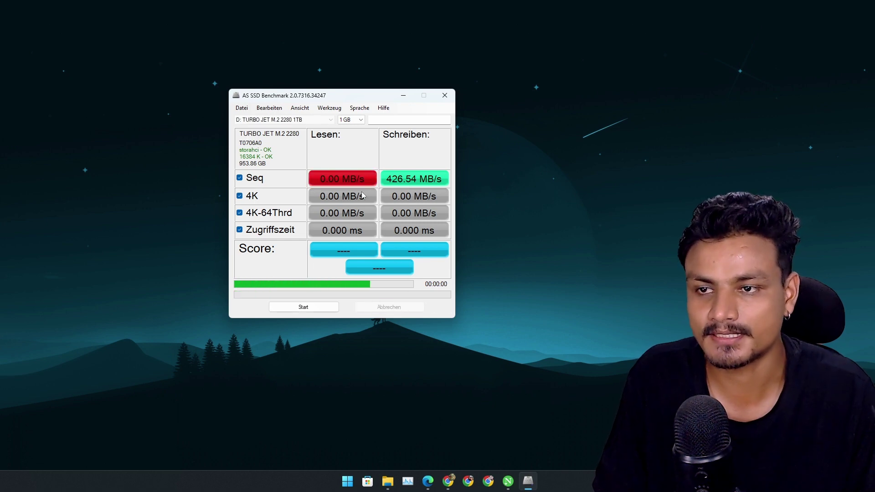
# Step: Benchmark the C: ADATA SU800NS38 drive again and abort the run after its sequential write test
pyautogui.click(300, 122)
pyautogui.click(269, 129)
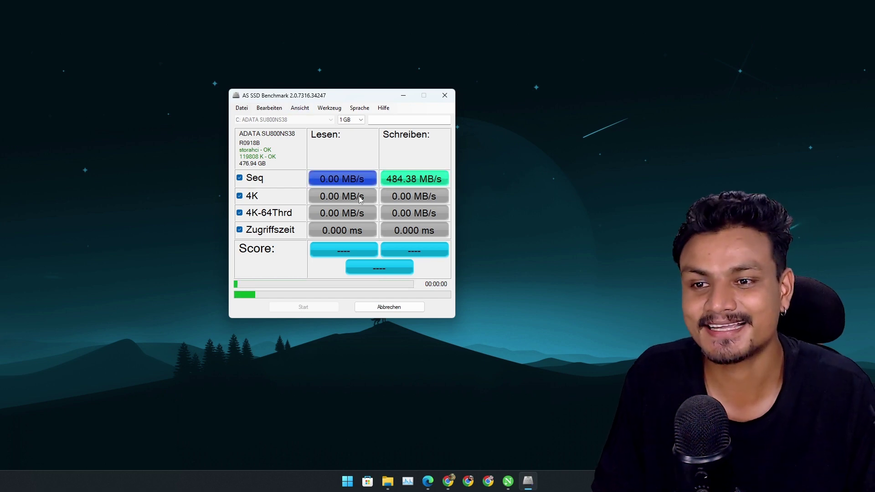
pyautogui.click(400, 311)
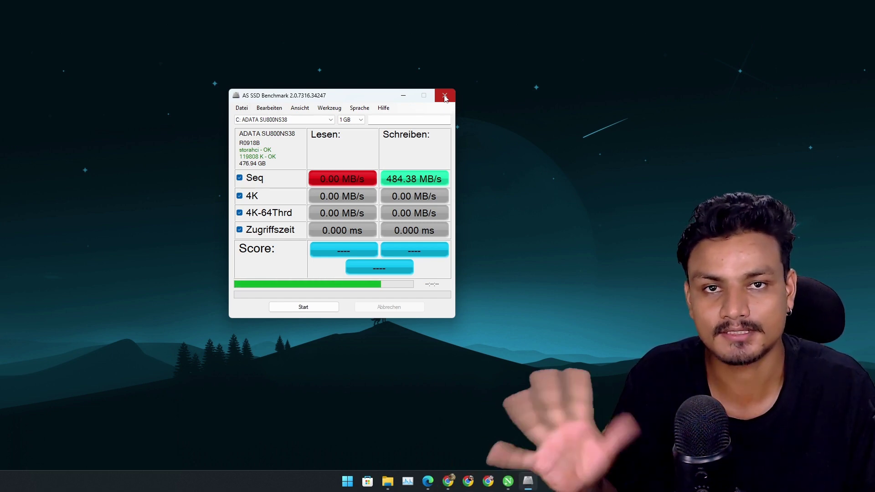
# Step: Close AS SSD Benchmark and open Task Manager
pyautogui.click(445, 96)
pyautogui.click(419, 483)
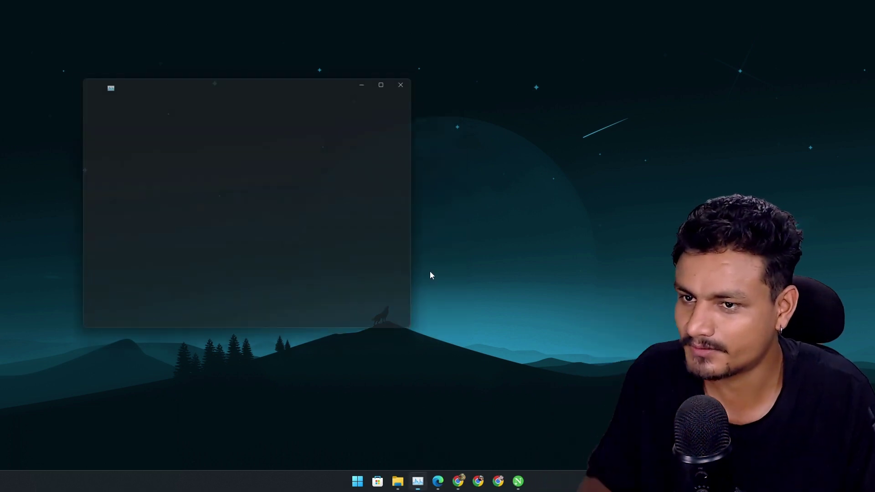